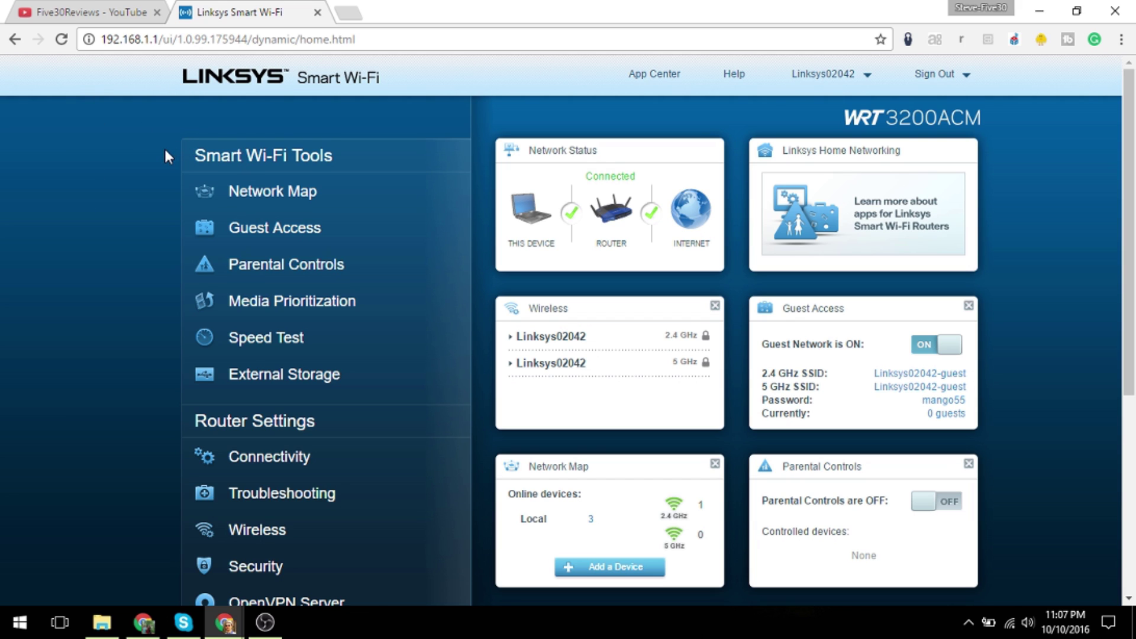
Scroll the dashboard, then open and close the map of connected network devices
scroll(164, 152, down, 4)
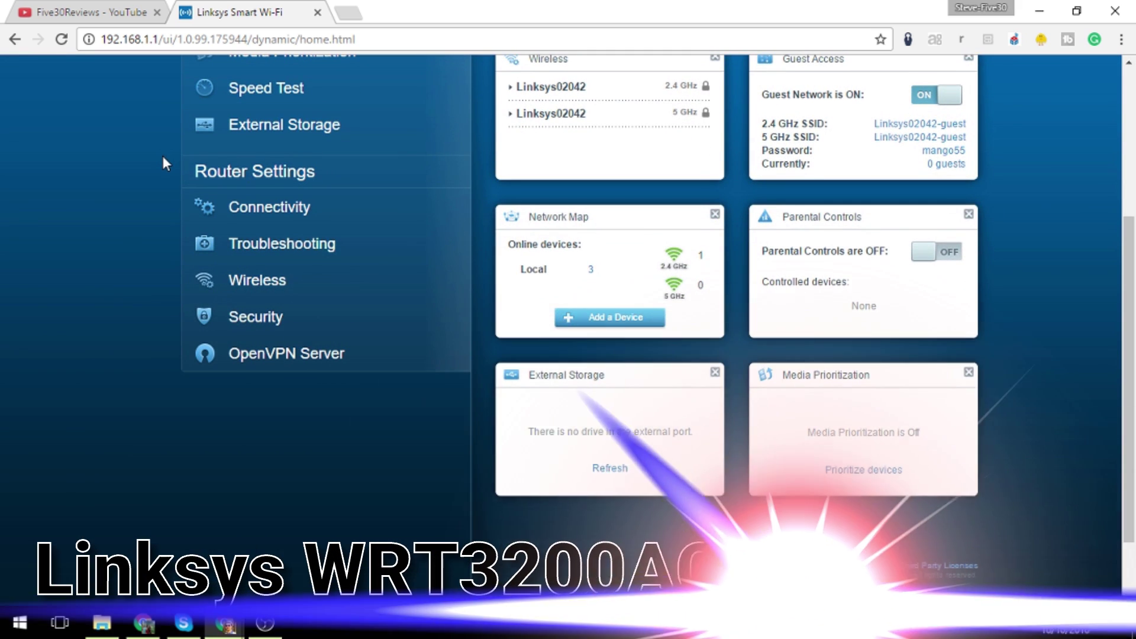
scroll(163, 157, up, 4)
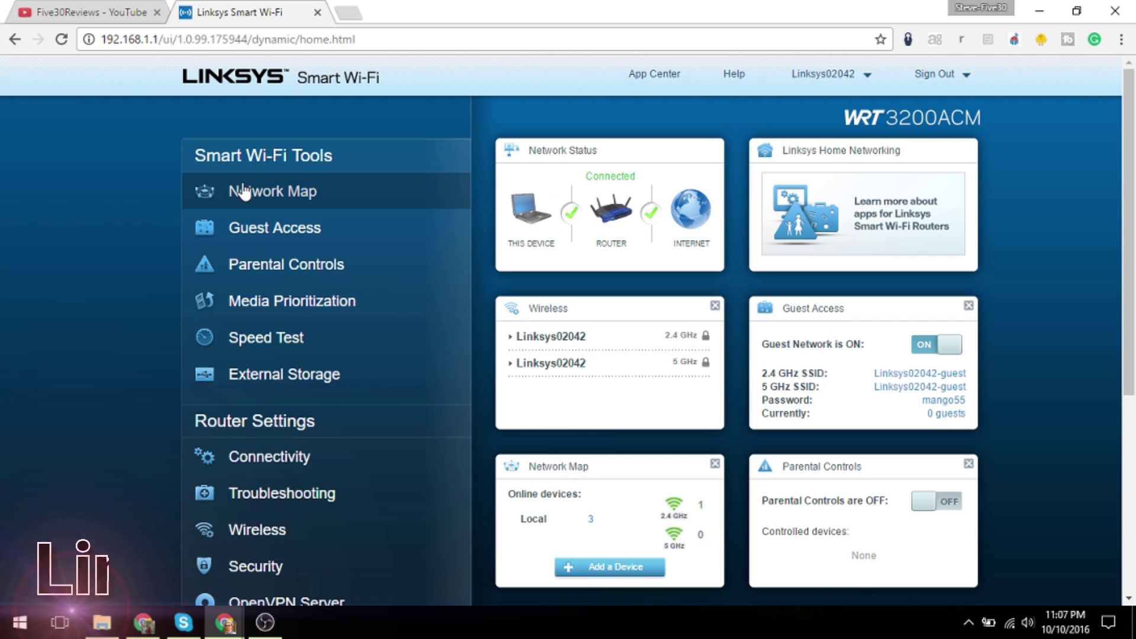
click(242, 188)
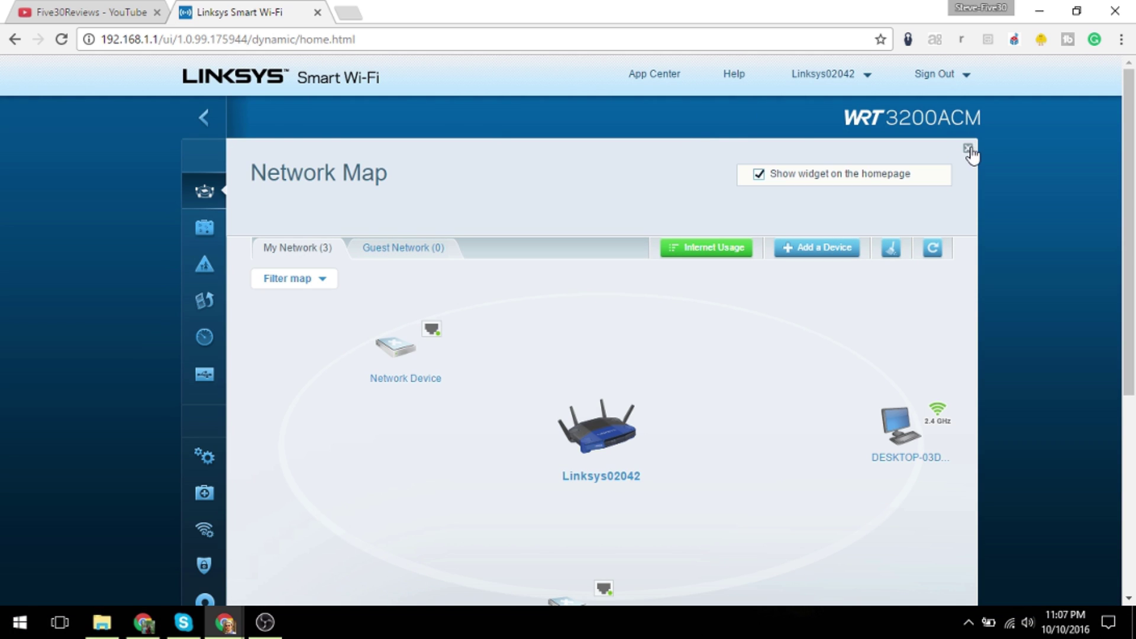
click(967, 148)
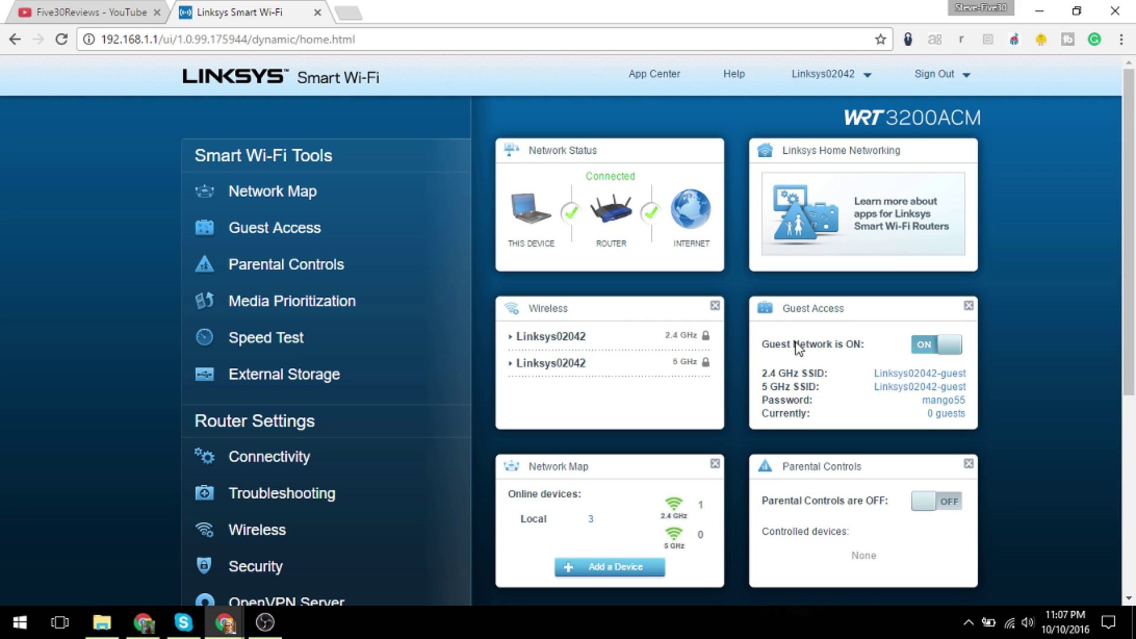
Scroll through the dashboard widgets and review the network map's device list again
scroll(636, 450, down, 3)
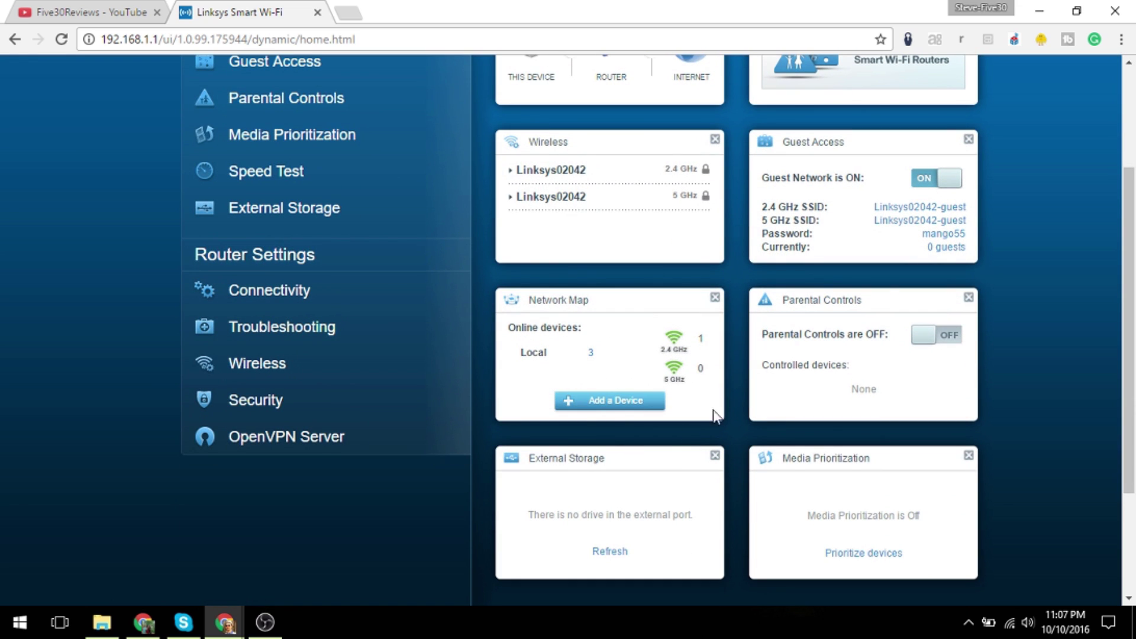
scroll(668, 441, down, 1)
scroll(667, 440, down, 2)
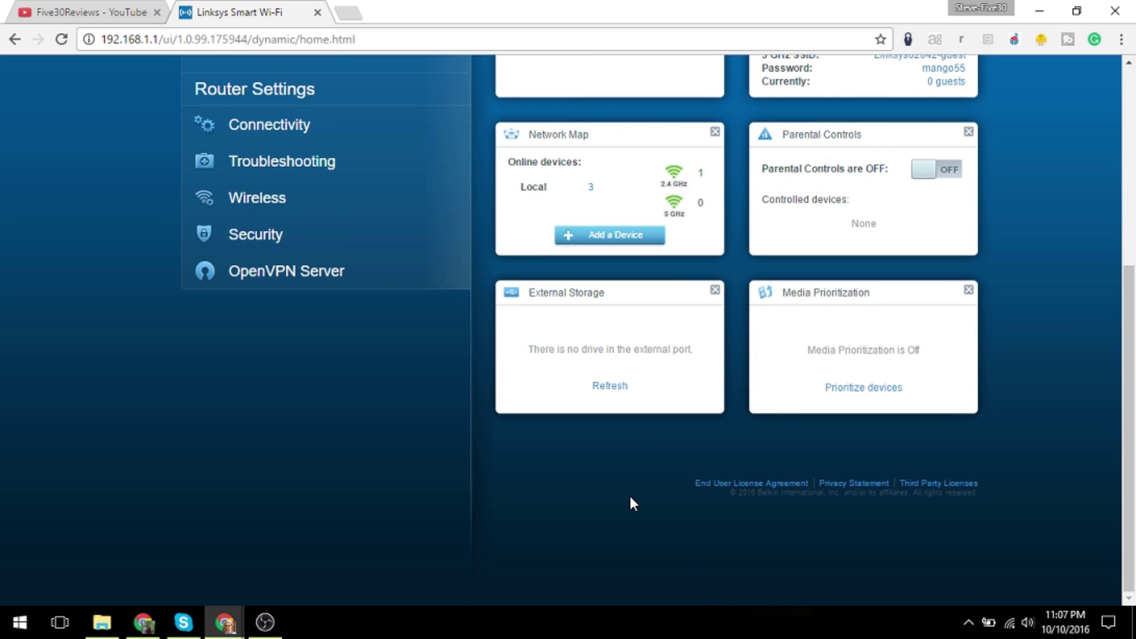
scroll(619, 487, up, 6)
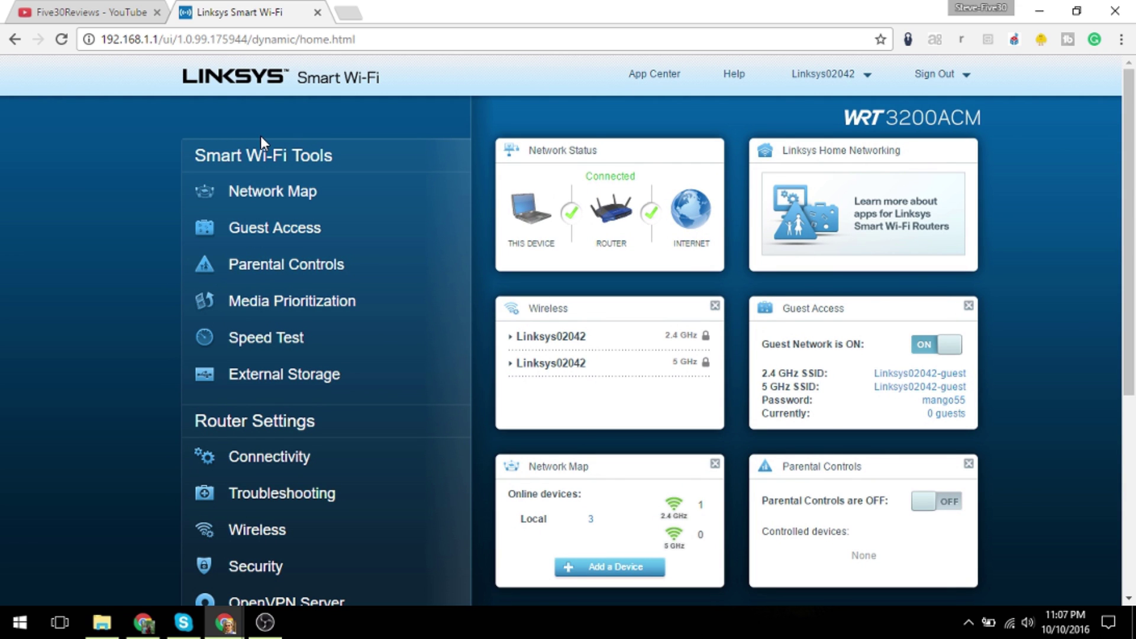
scroll(260, 136, down, 5)
scroll(228, 298, up, 5)
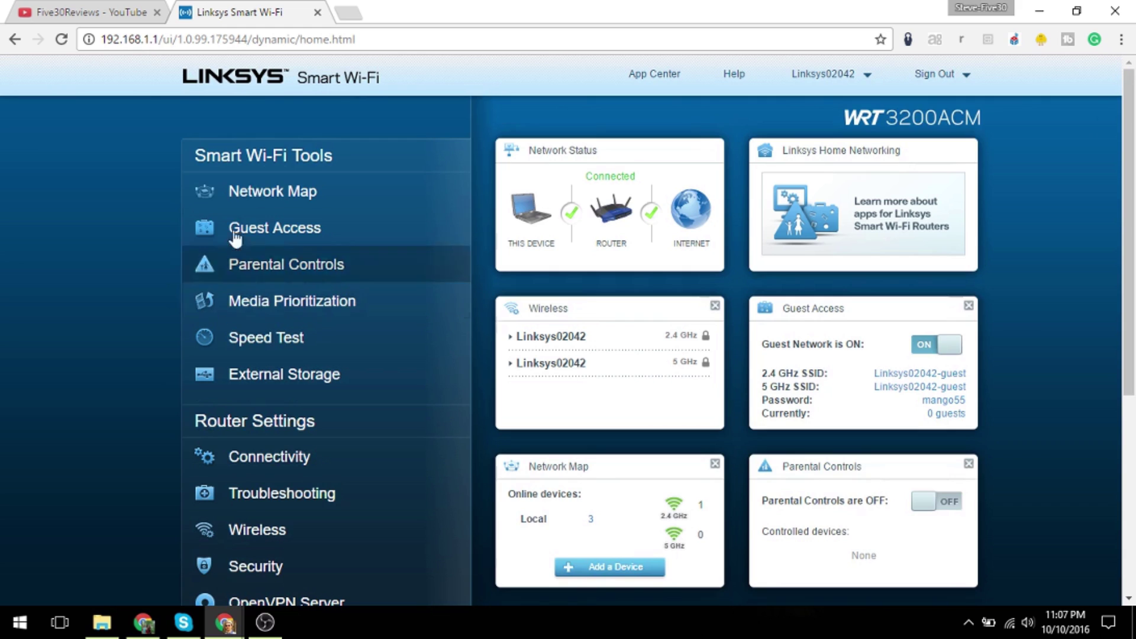
click(236, 202)
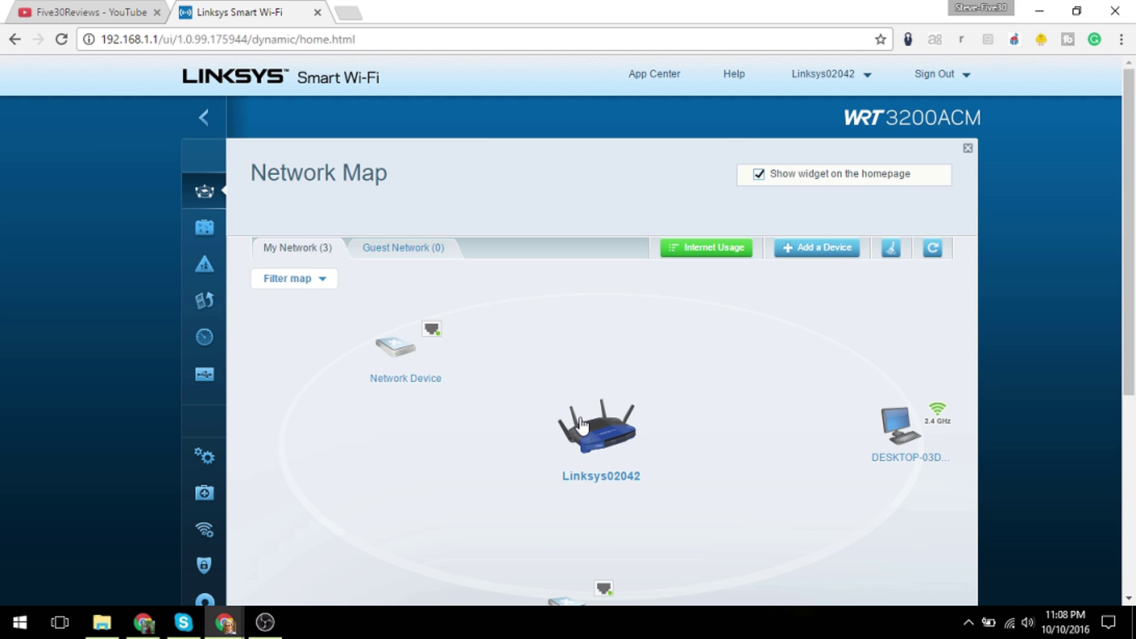
scroll(581, 426, down, 2)
scroll(581, 426, down, 1)
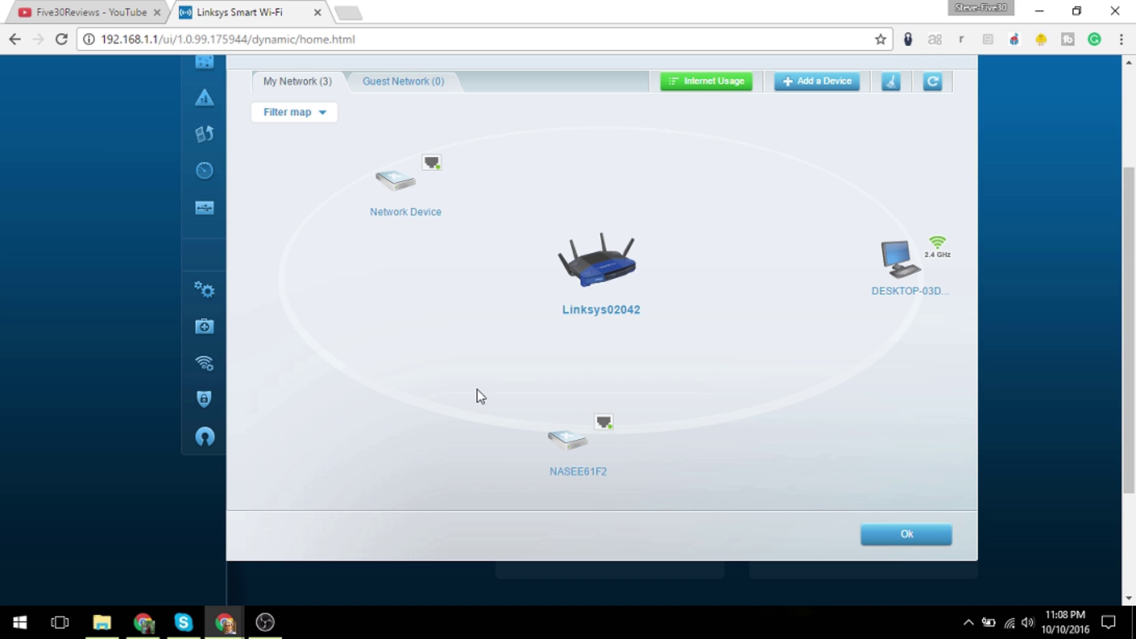
scroll(481, 396, up, 3)
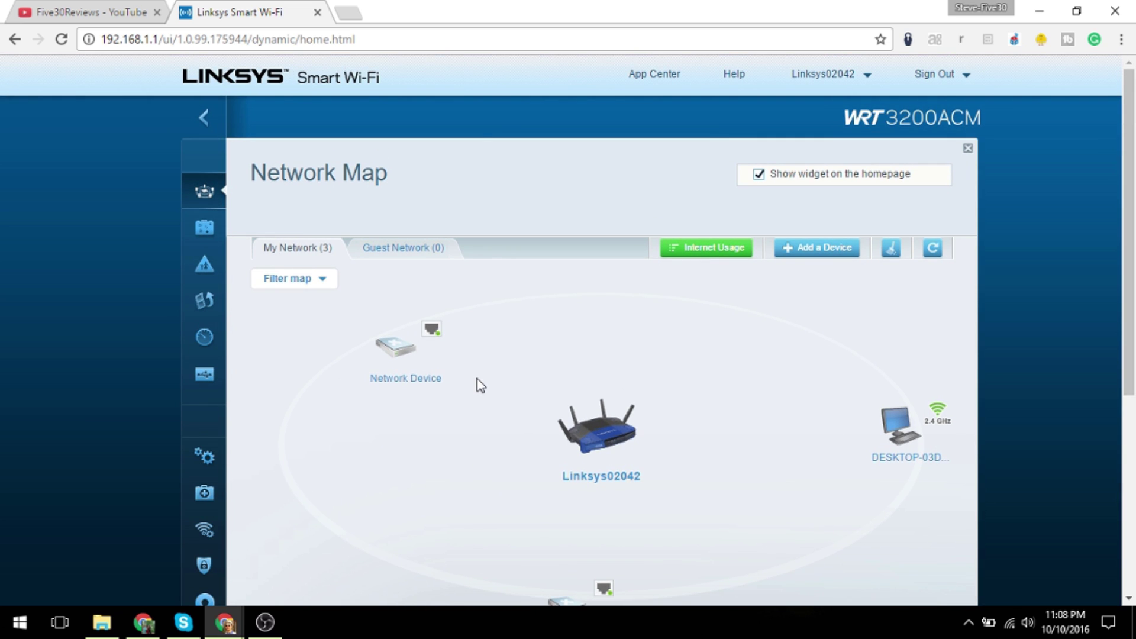
click(967, 148)
Review Guest Access, keep 5 total guests allowed, and cancel without saving
click(287, 228)
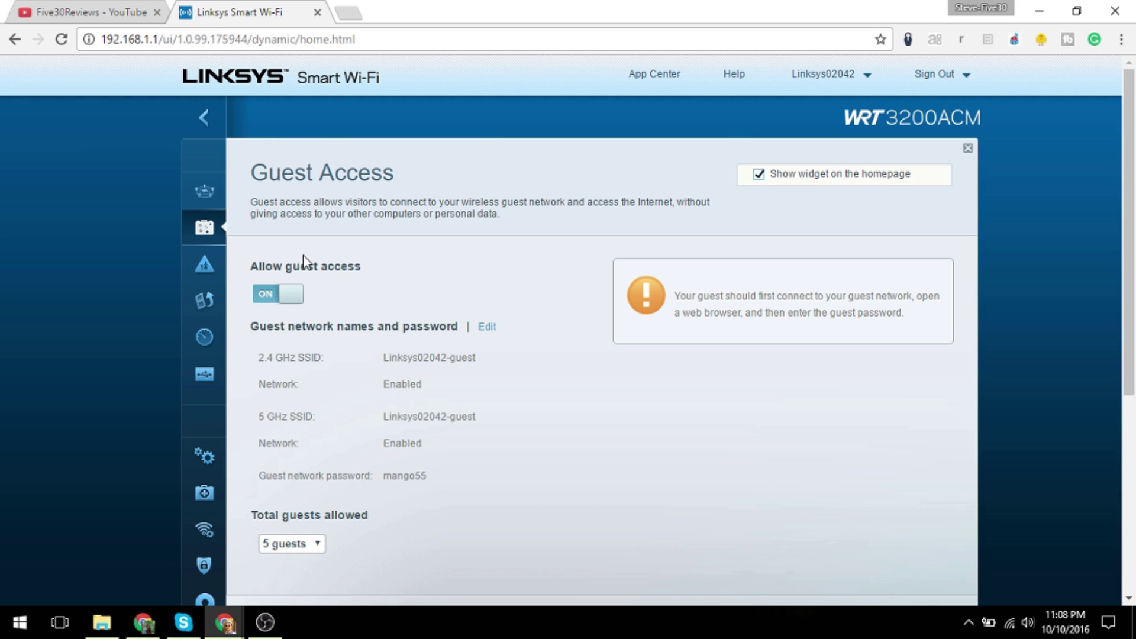
scroll(303, 265, down, 1)
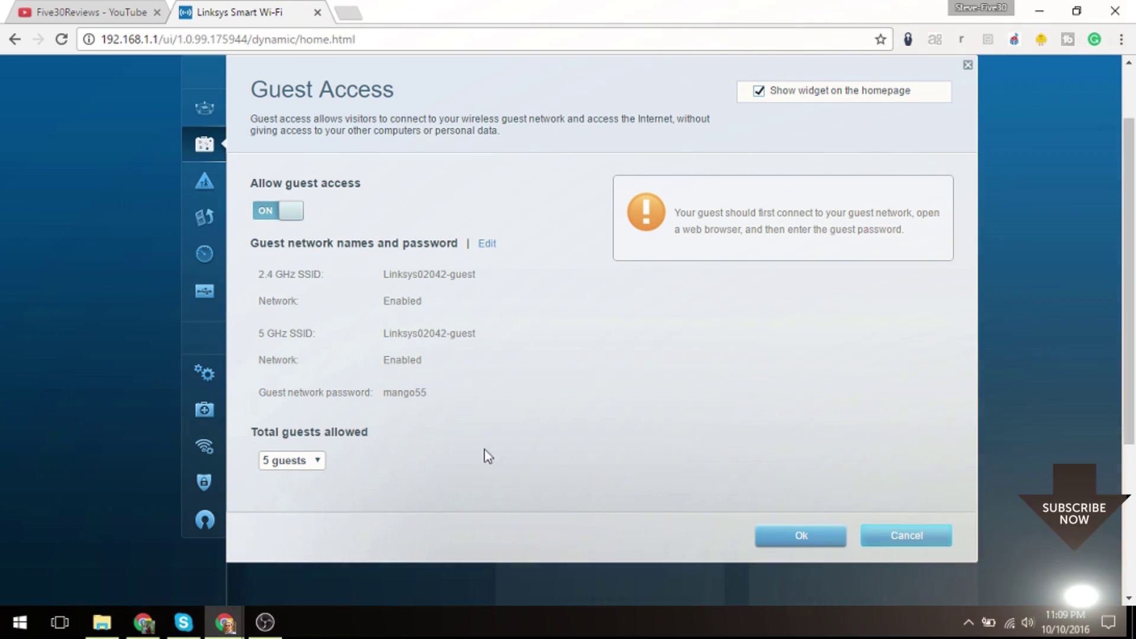
click(313, 465)
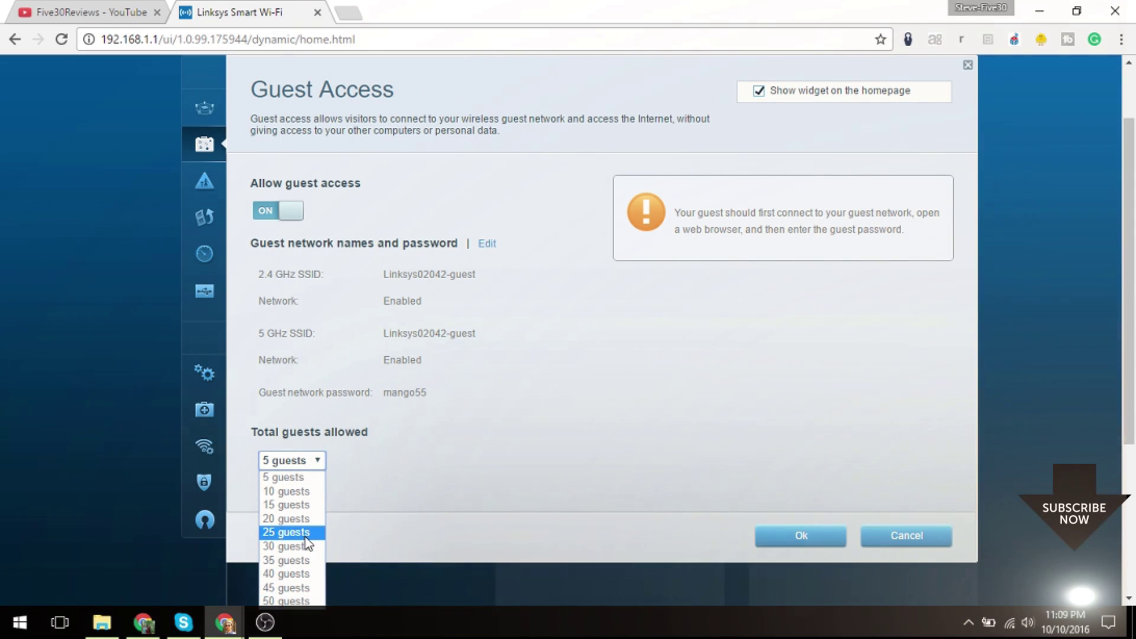
click(713, 456)
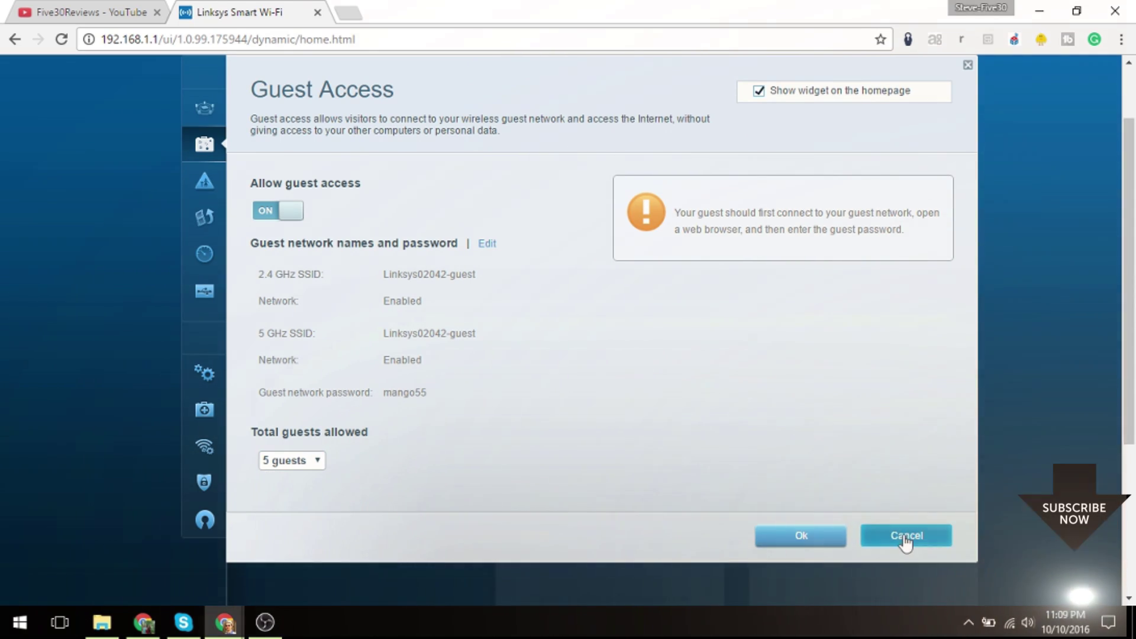
click(905, 539)
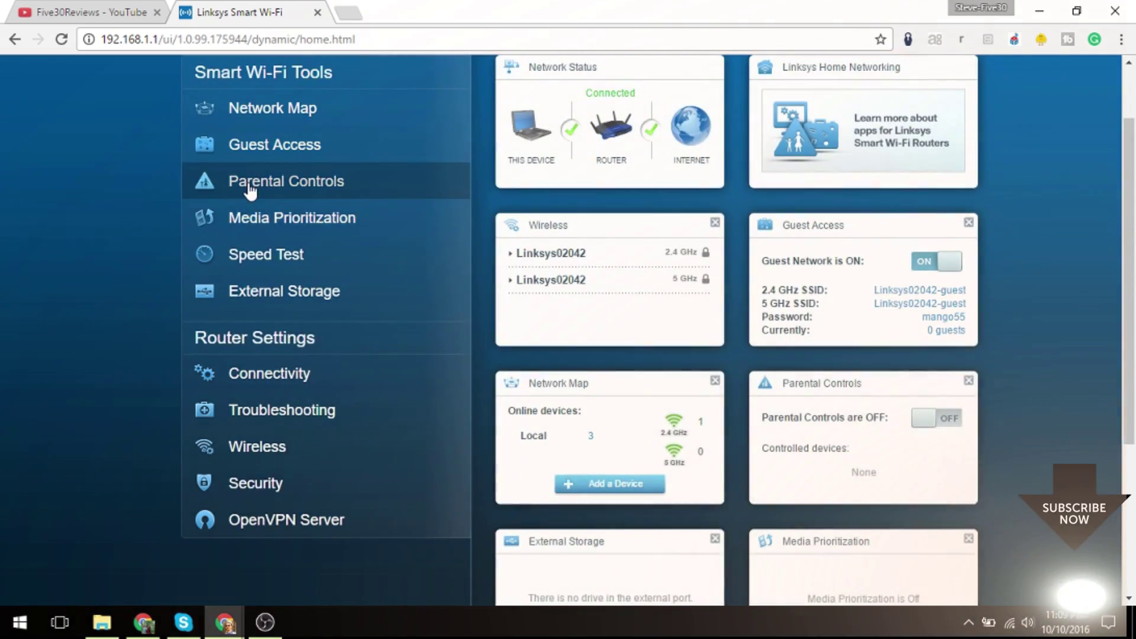
Open Parental Controls, leave them switched off, and cancel out of the settings
click(248, 183)
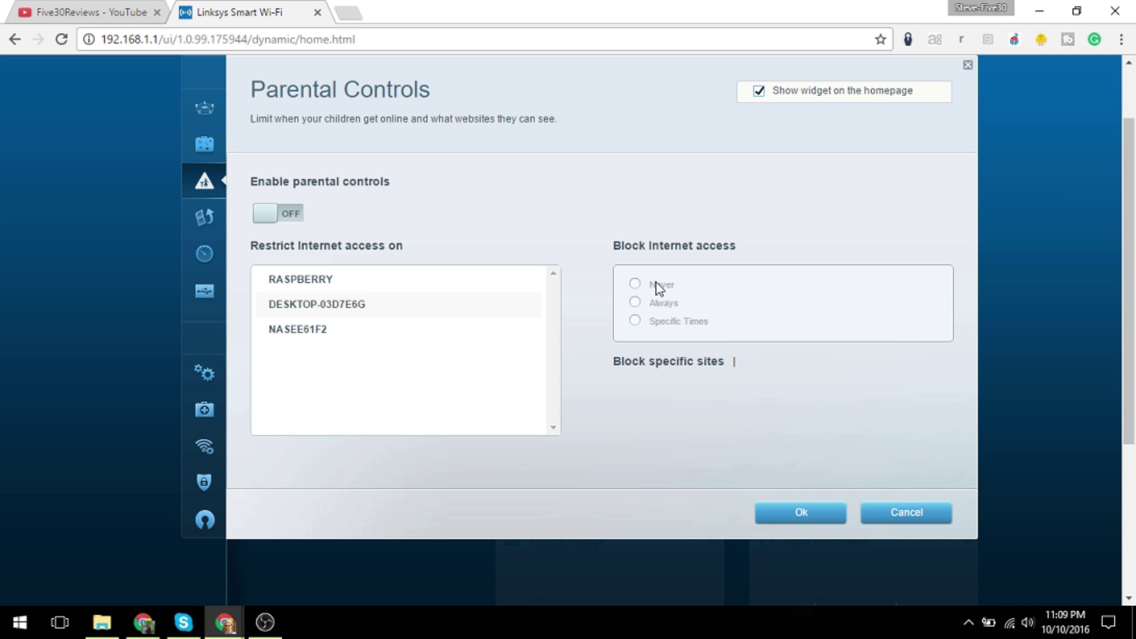
click(931, 514)
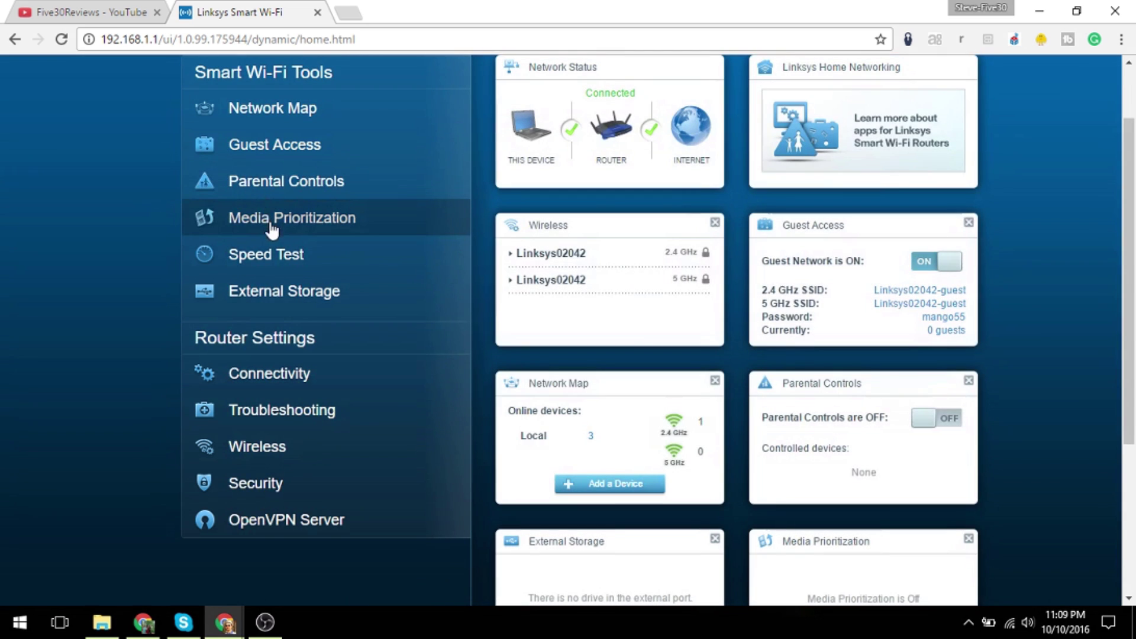
Look through Media Prioritization with prioritization left off, and cancel without saving
click(270, 222)
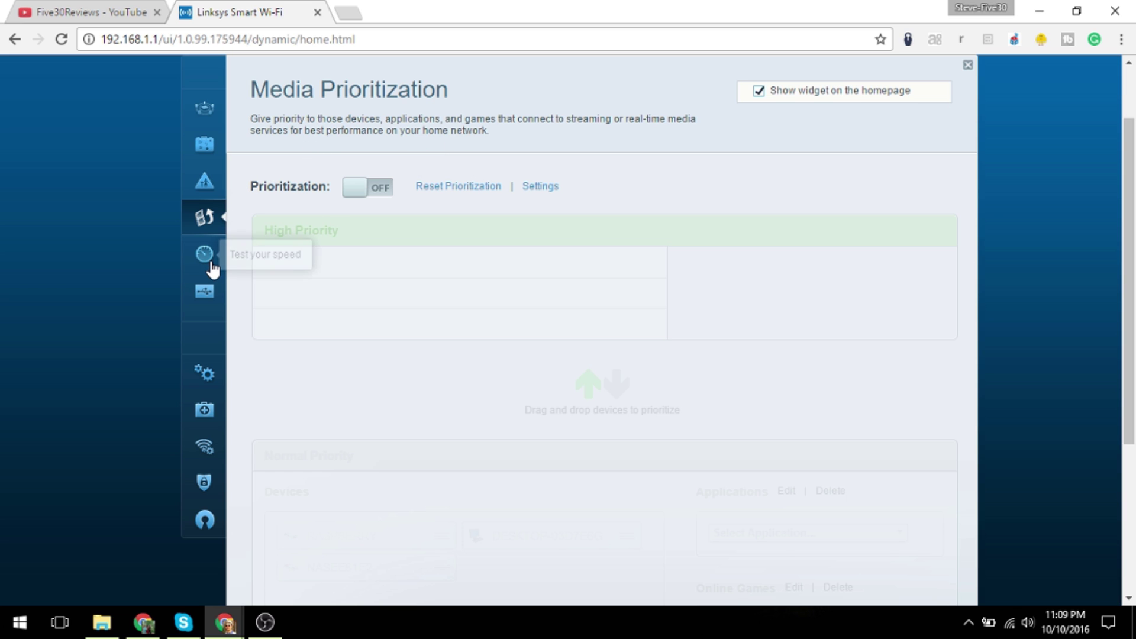
scroll(515, 207, down, 4)
scroll(893, 473, up, 1)
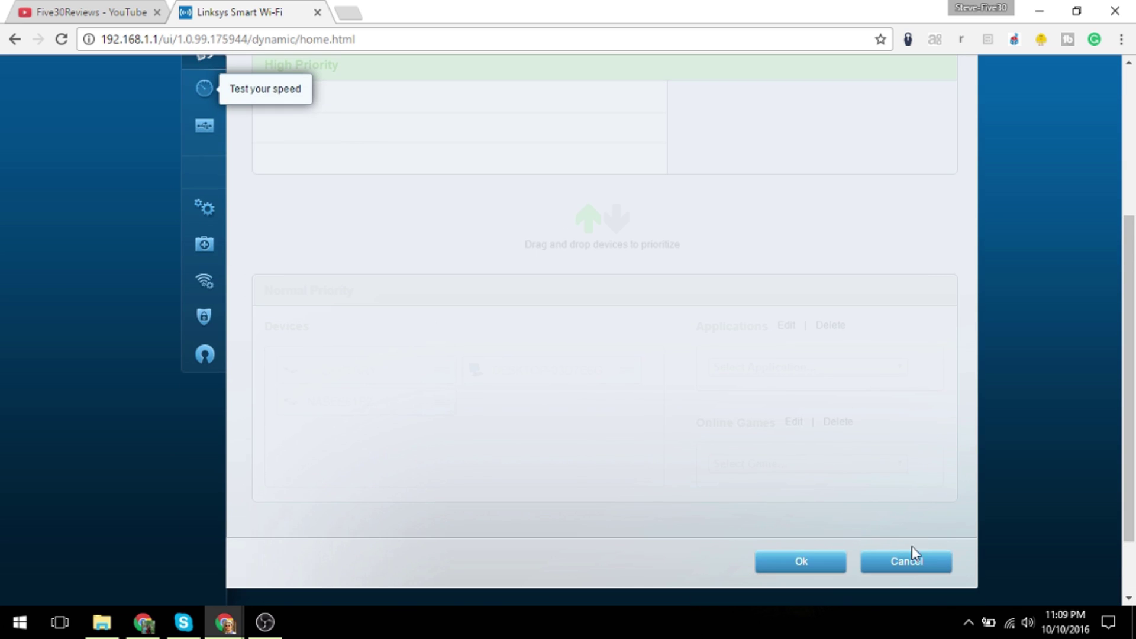
click(911, 553)
scroll(202, 136, up, 1)
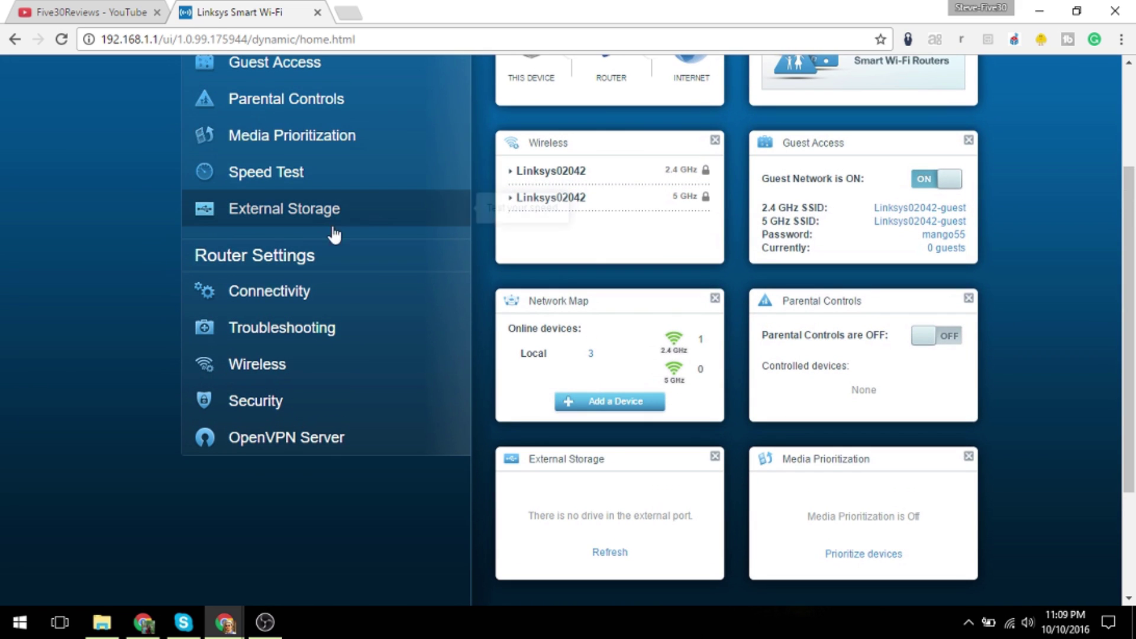
Run the Speed Test, getting 17.59 Mbps download and 2.01 Mbps upload, then dismiss the results
click(272, 187)
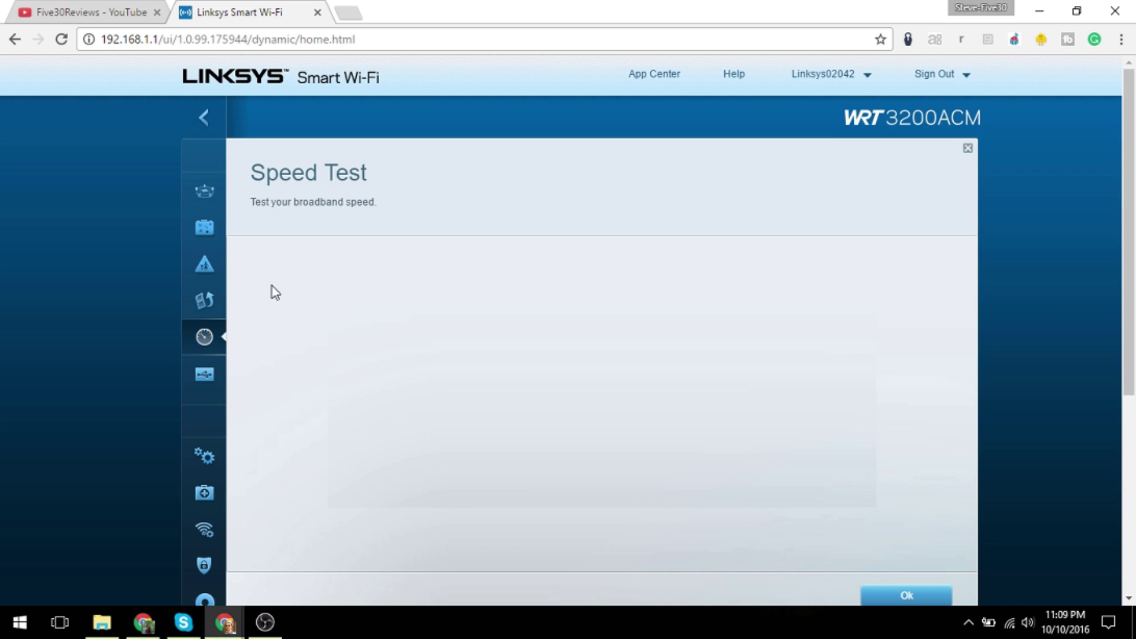
scroll(272, 286, down, 1)
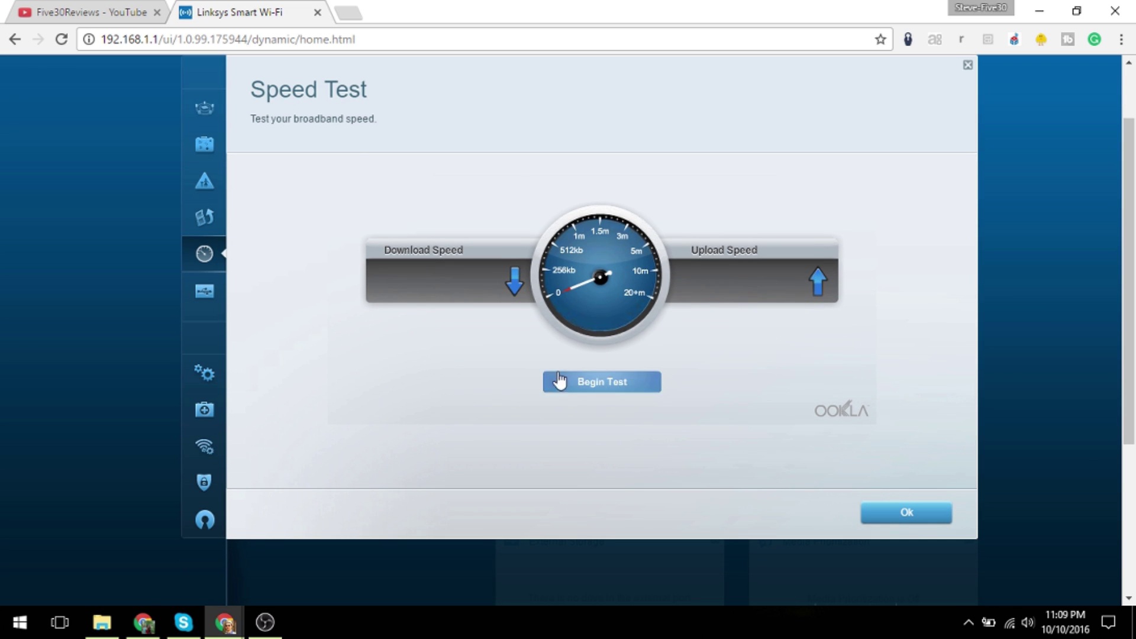
click(588, 384)
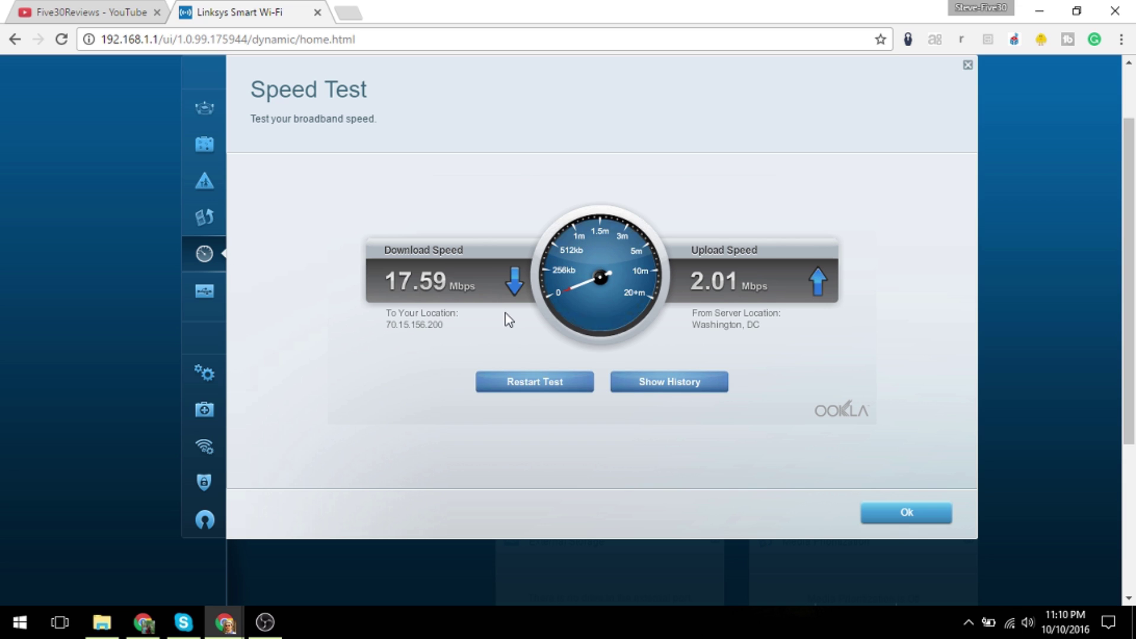
click(897, 515)
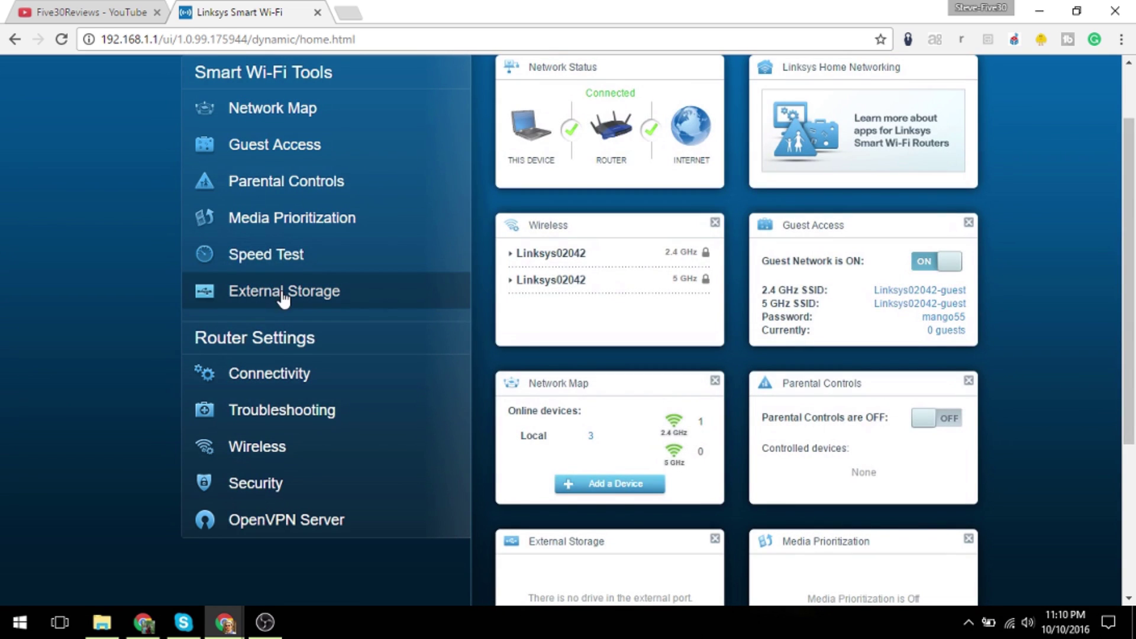
Open External Storage, confirm its status shows no drive attached, and close it
click(282, 296)
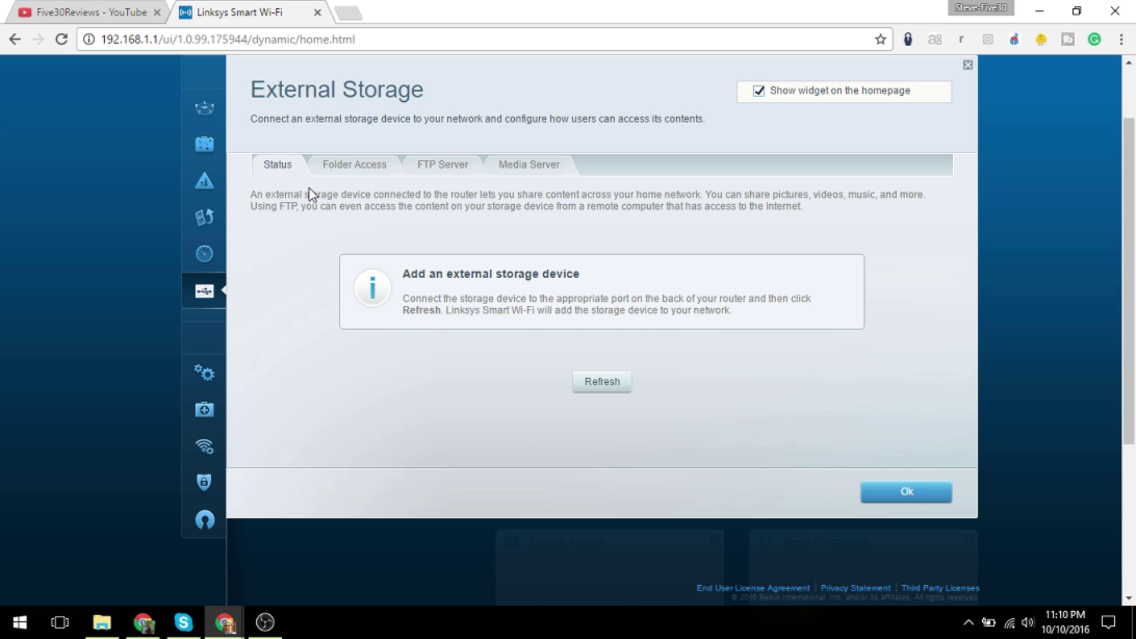
click(907, 494)
mouse_move(424, 233)
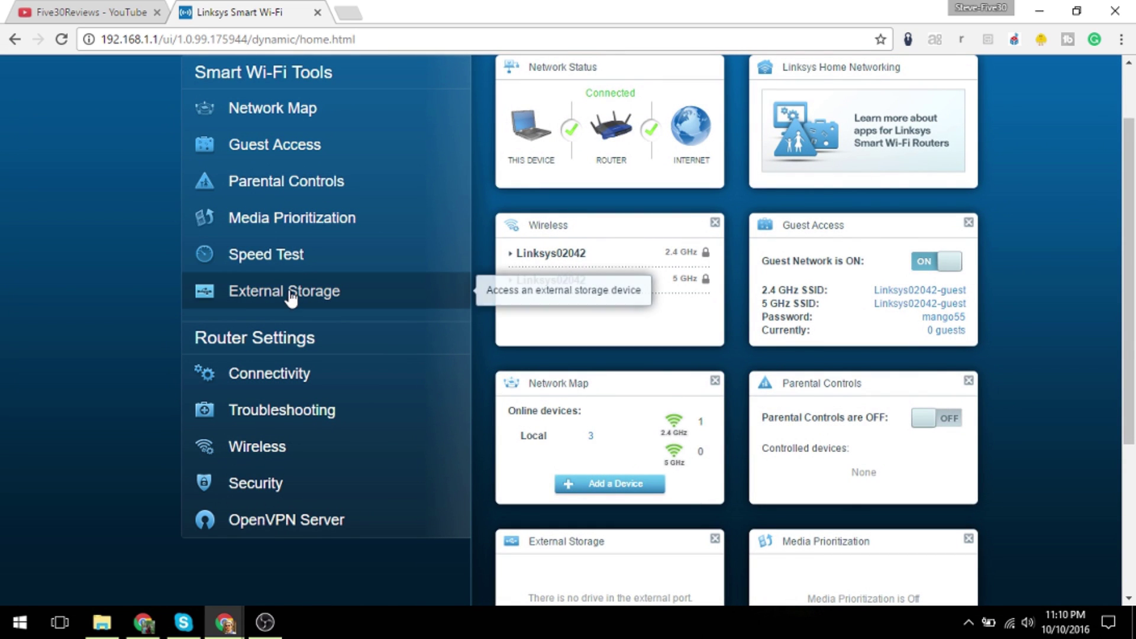
Open Connectivity, start editing the router password, then view Internet Settings showing DHCP
click(286, 384)
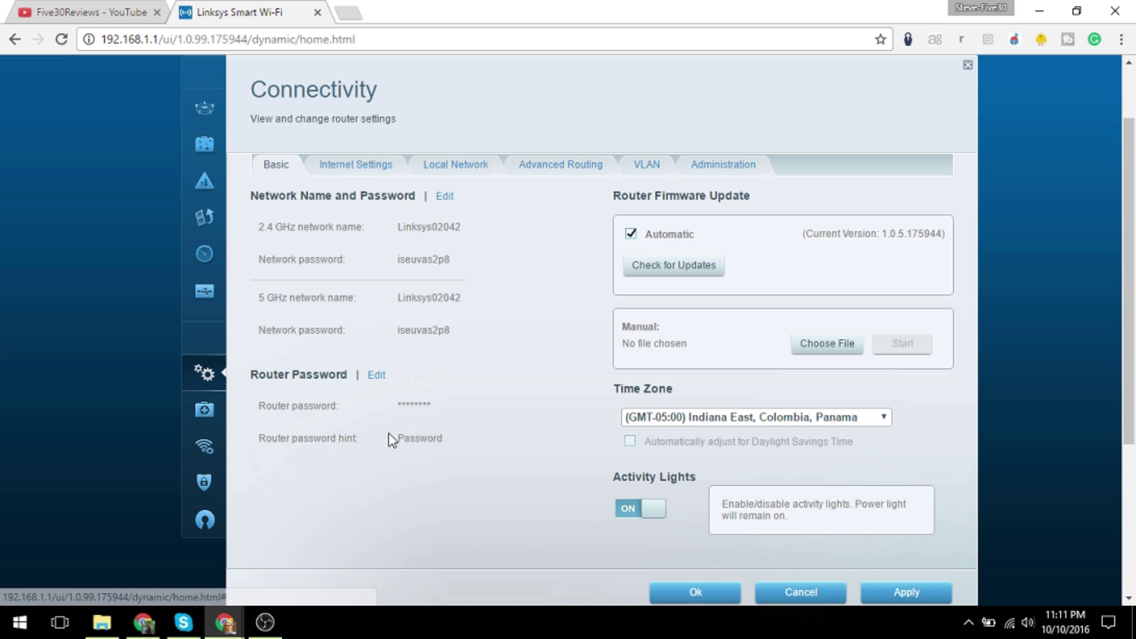
click(376, 376)
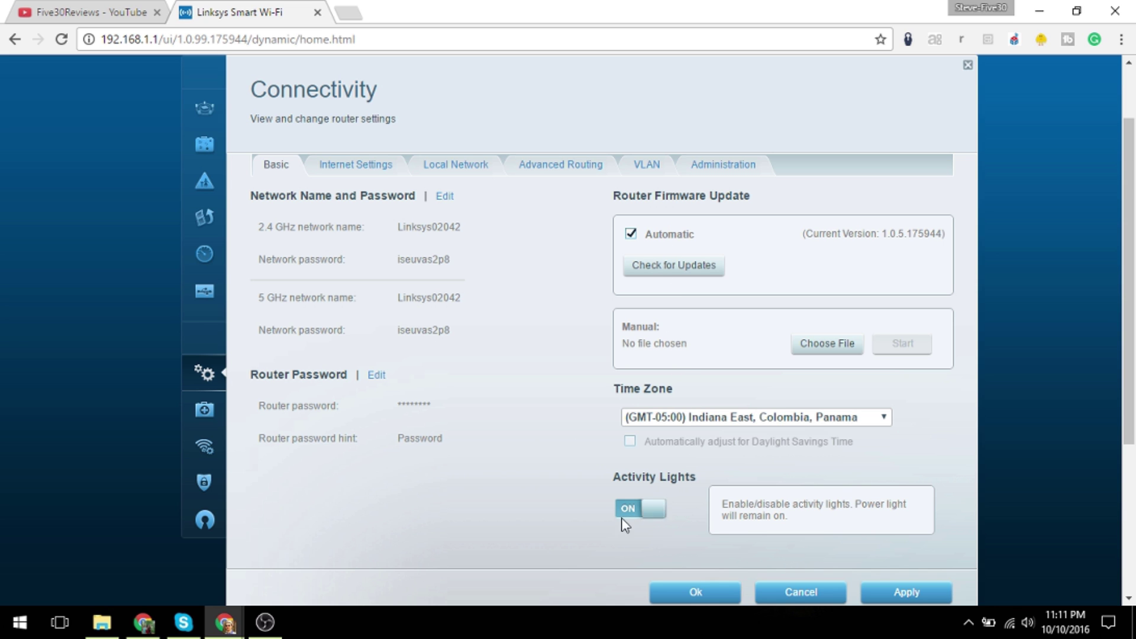
scroll(566, 507, down, 3)
scroll(566, 498, up, 3)
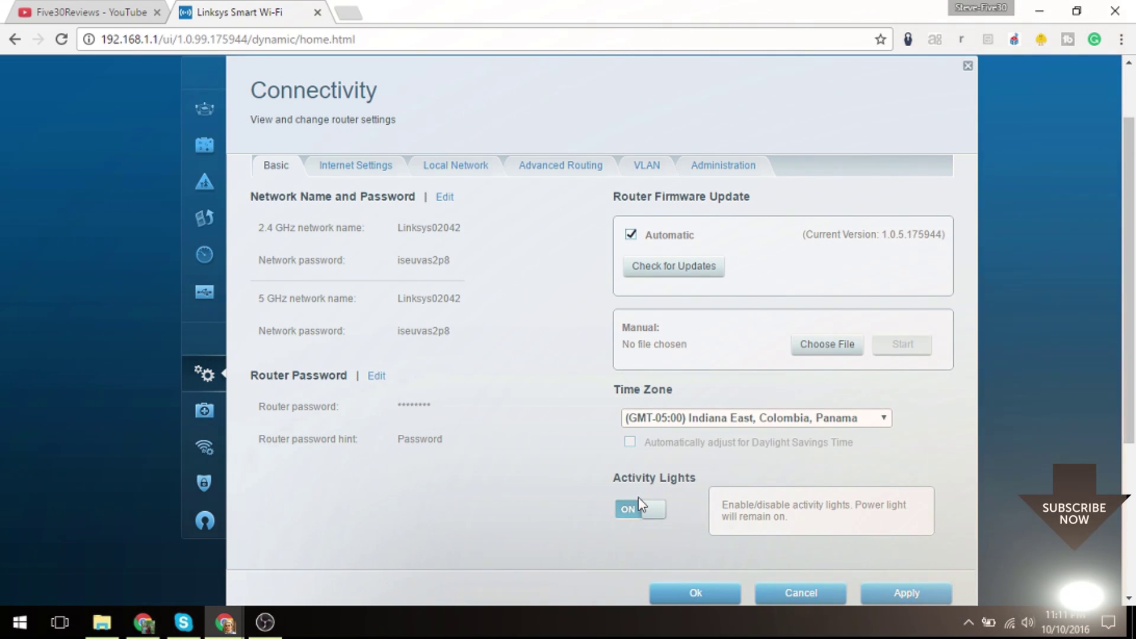
click(328, 178)
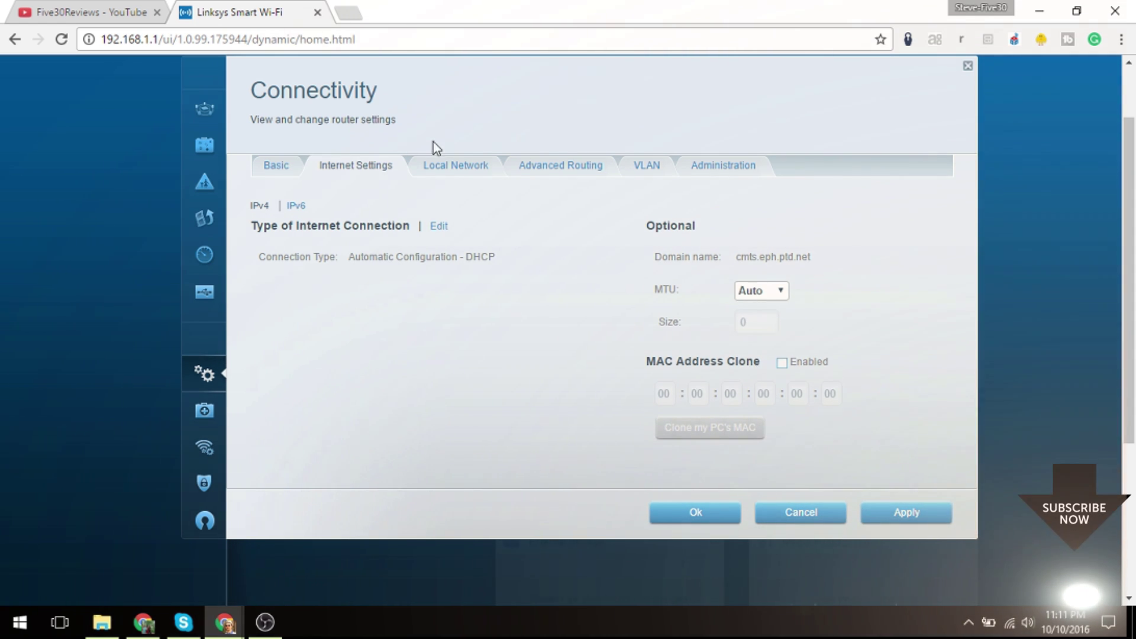
Step through the Local Network, Advanced Routing, VLAN and Administration tabs of Connectivity
click(445, 171)
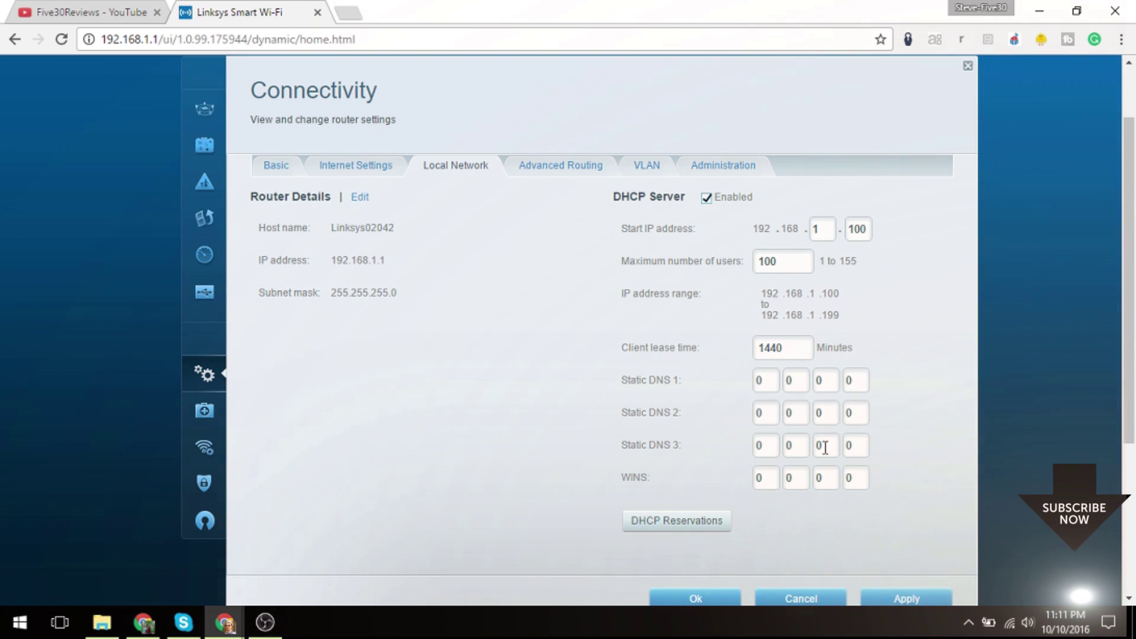
click(533, 172)
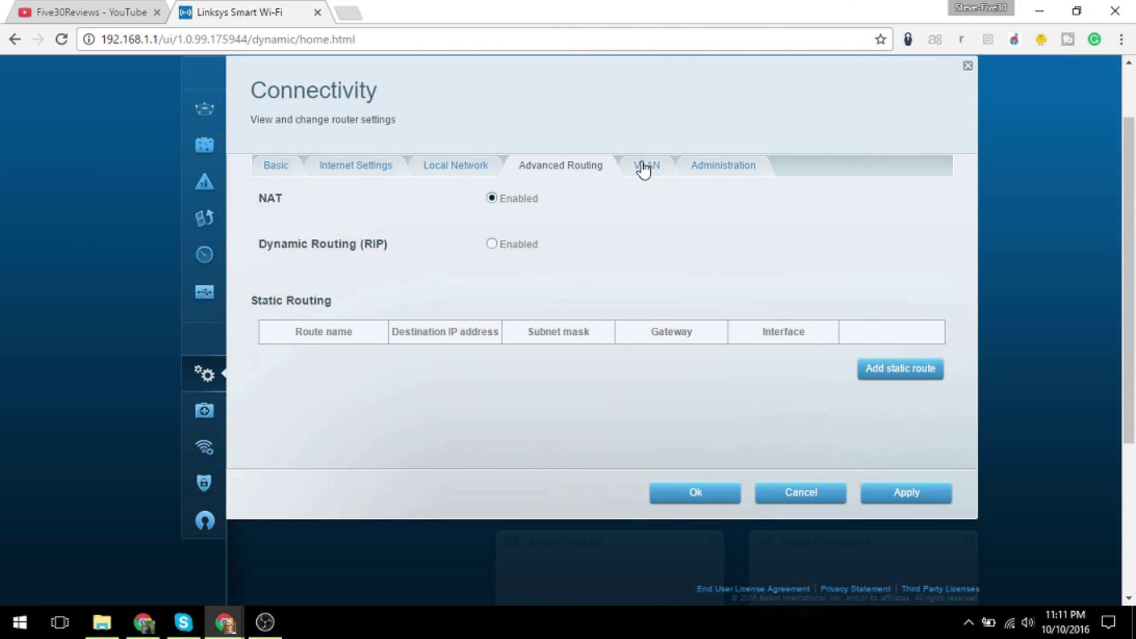
click(646, 171)
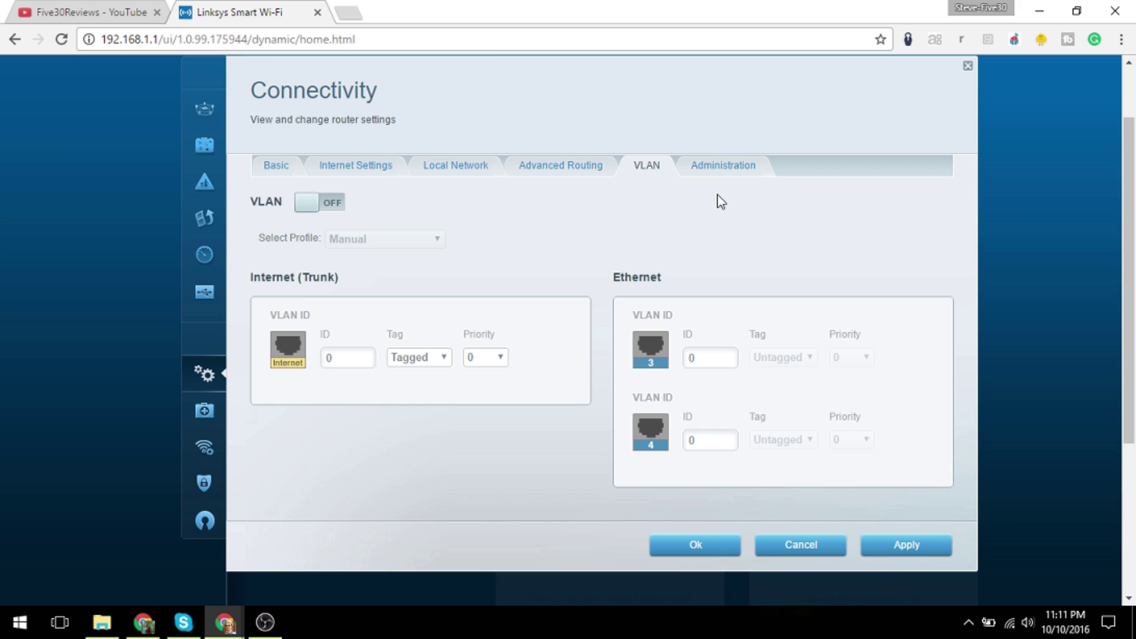
click(710, 168)
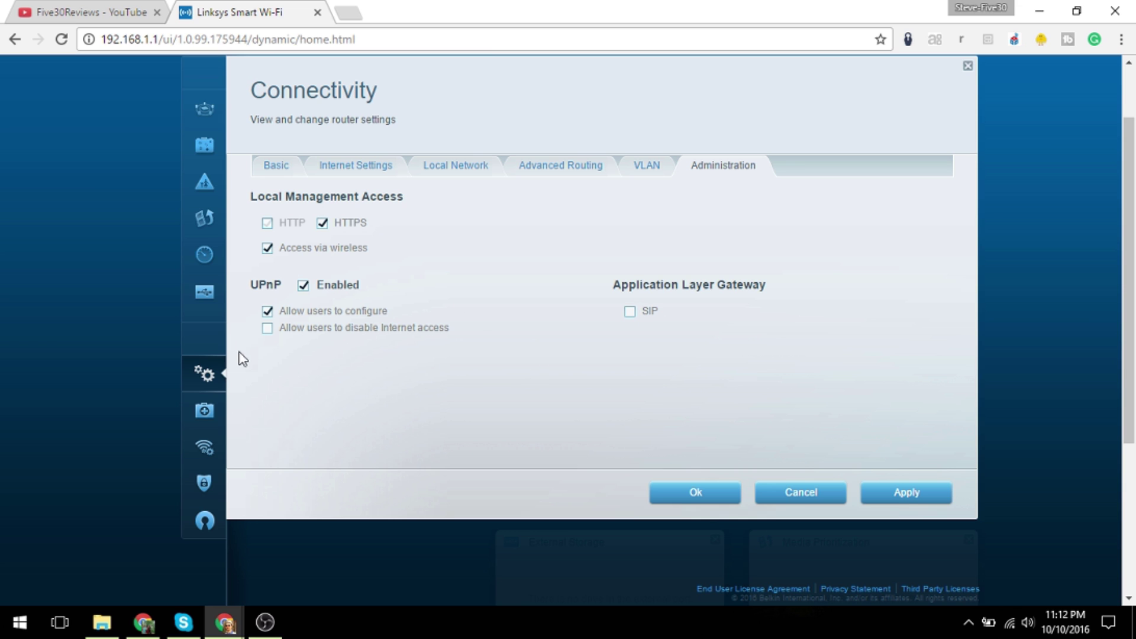
View Troubleshooting status, Diagnostics and Logs tabs, then open the Wireless settings
click(205, 411)
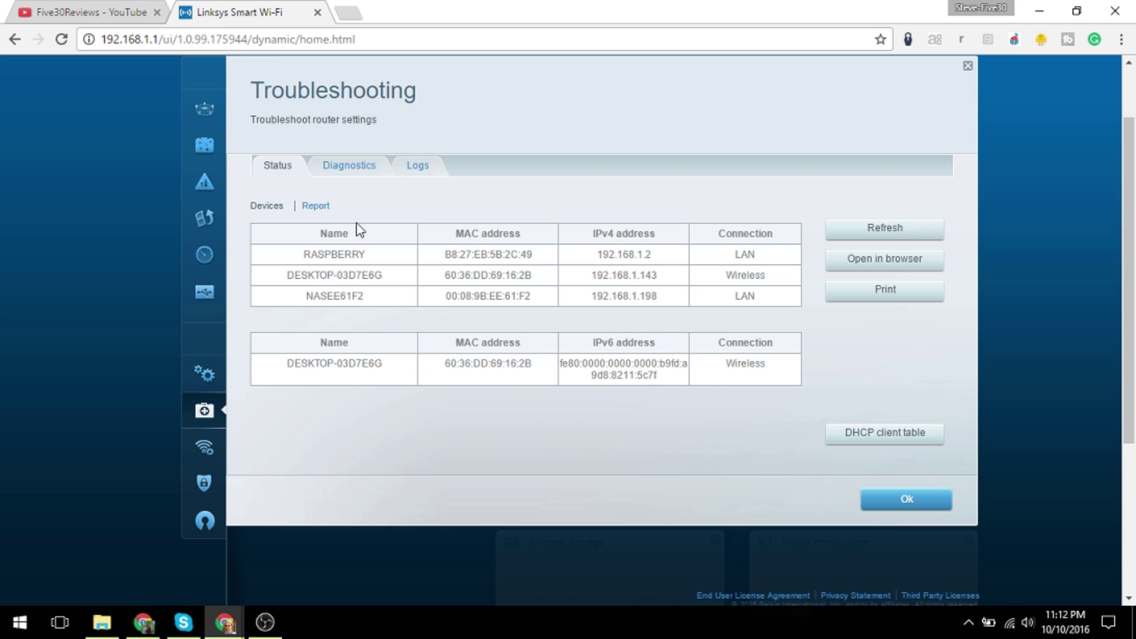
click(348, 167)
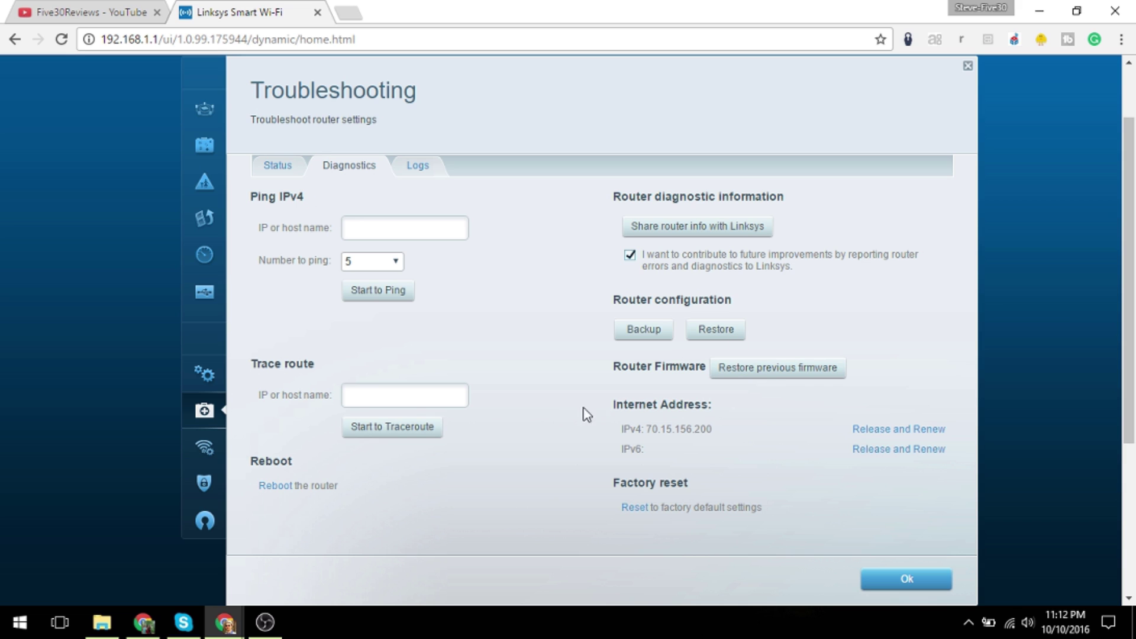
click(417, 166)
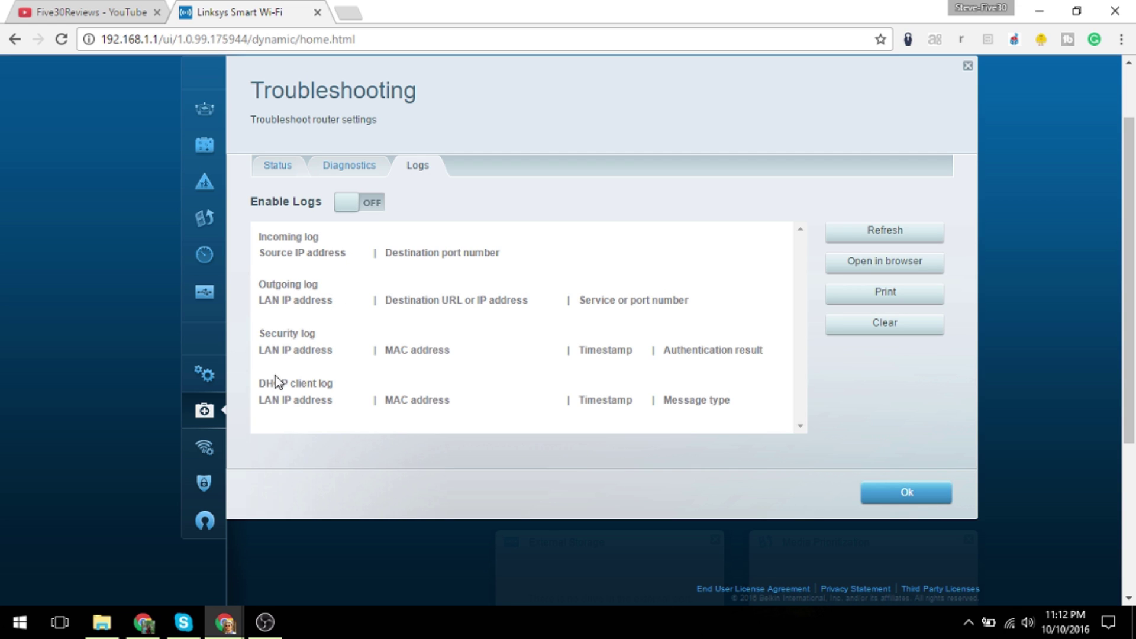
click(204, 450)
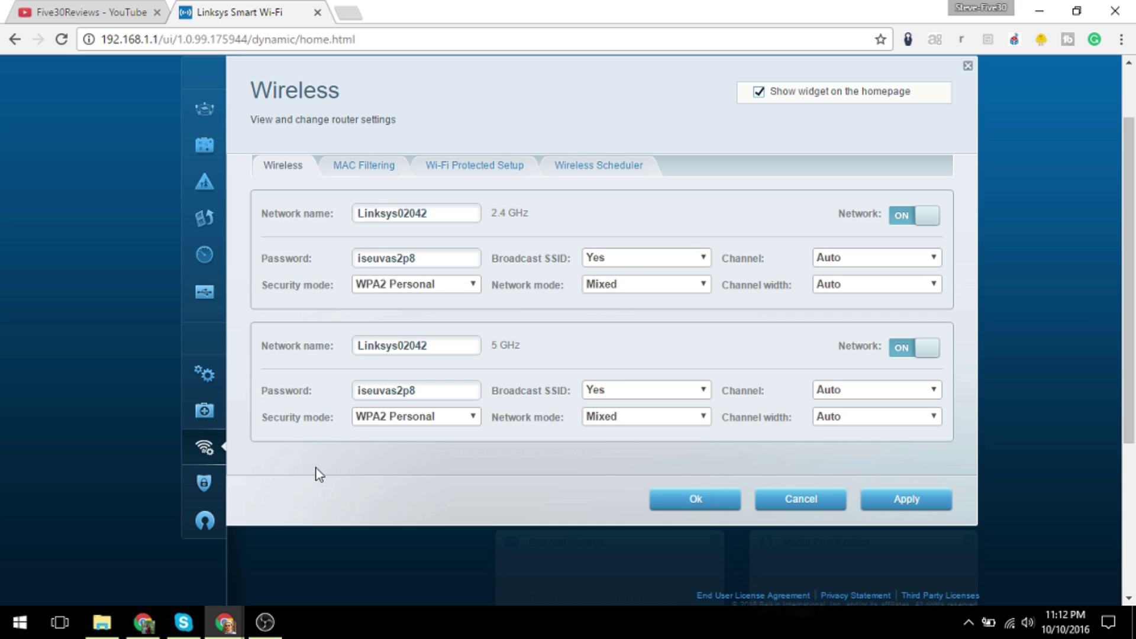
Open Security on the Firewall tab, showing SPI firewall and VPN passthrough enabled
click(206, 483)
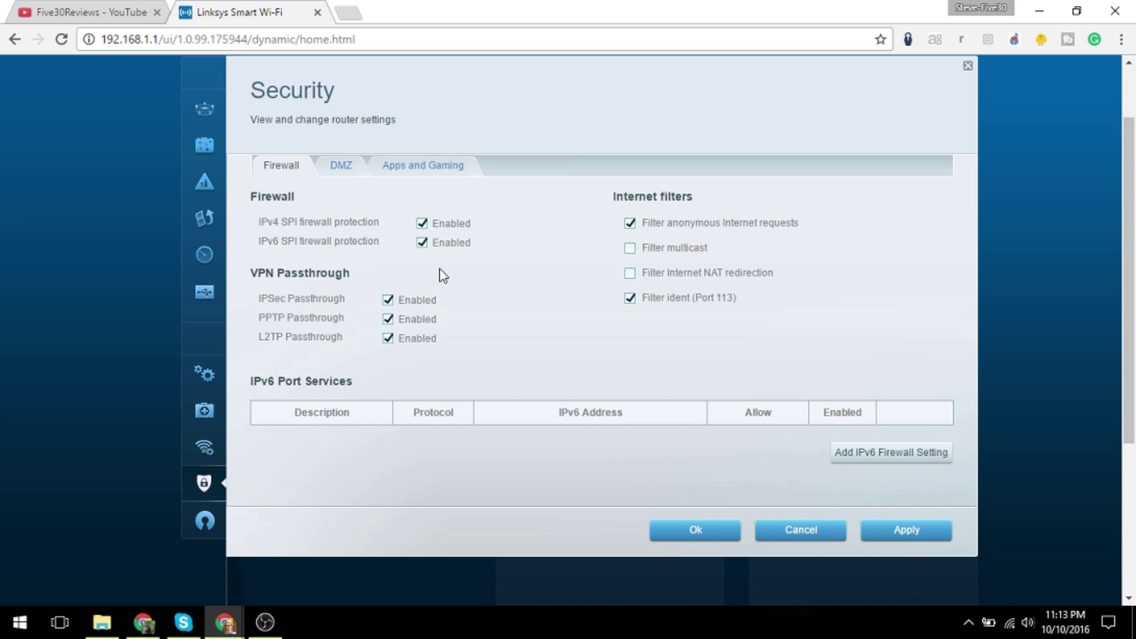
View the DMZ tab, then check DDNS providers in Apps and Gaming, leaving DDNS Disabled
click(342, 167)
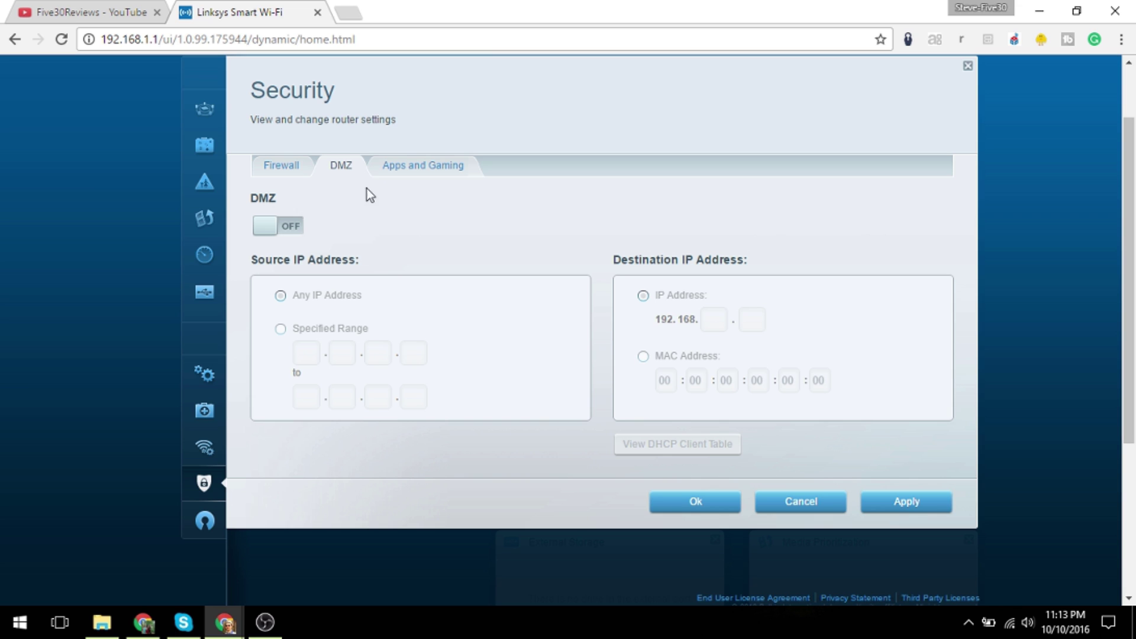
click(394, 171)
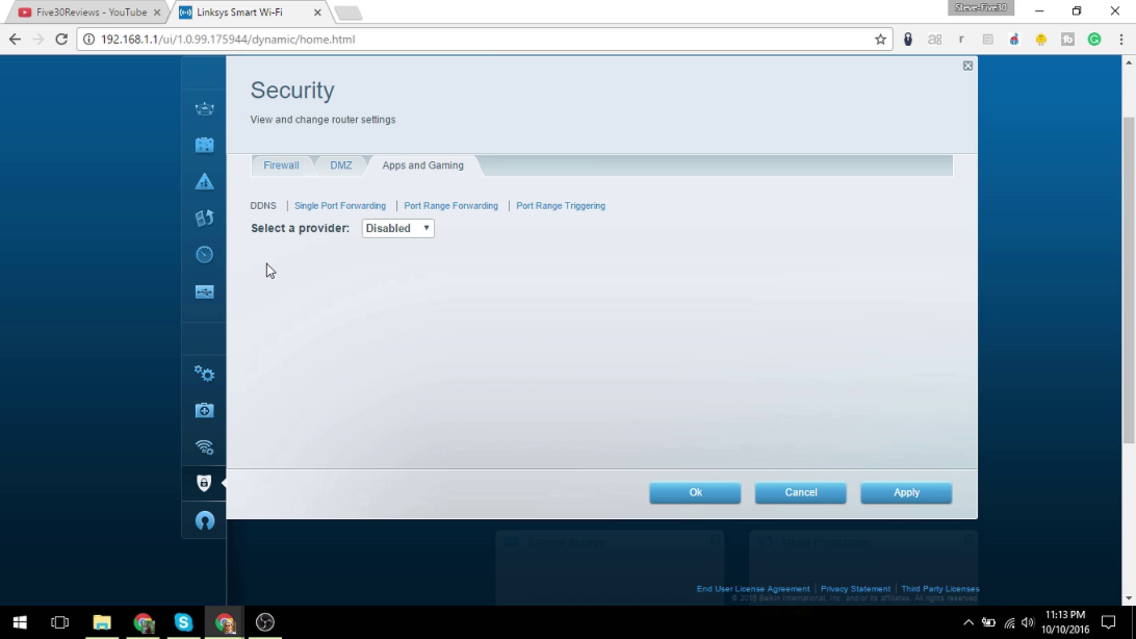
click(393, 229)
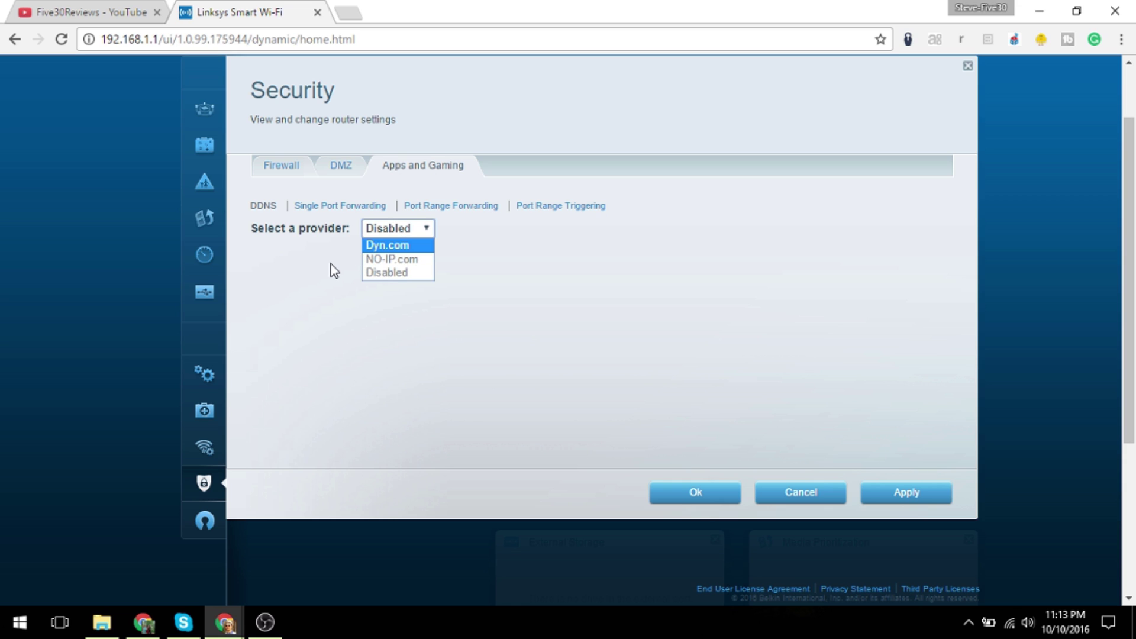
click(277, 260)
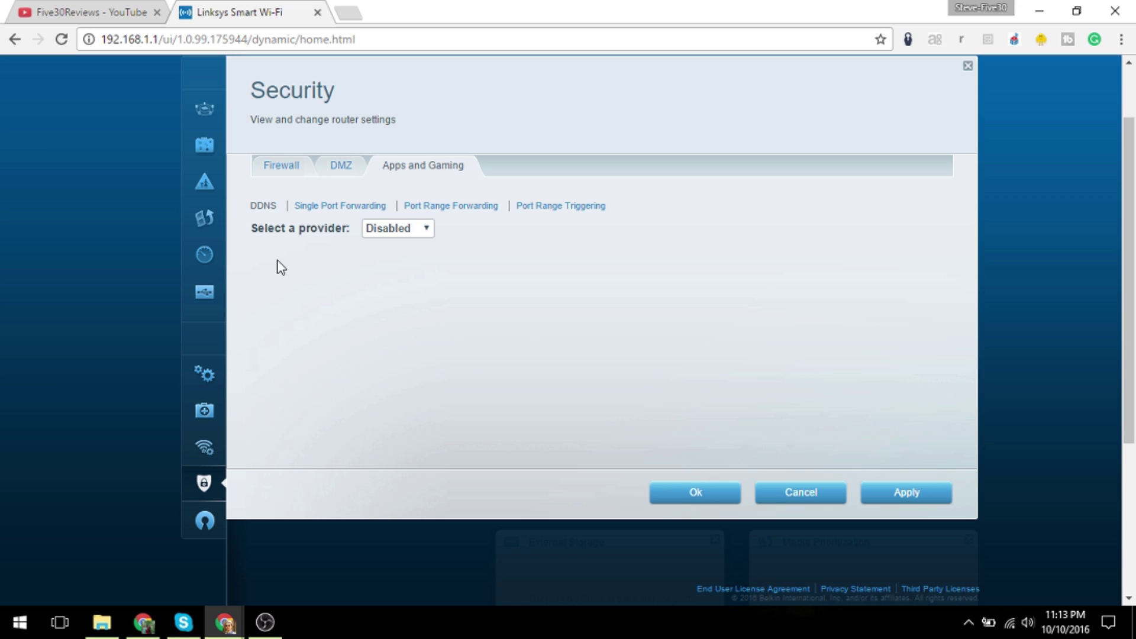
Review single port forwarding, port range forwarding and port range triggering, then open OpenVPN Server
click(320, 208)
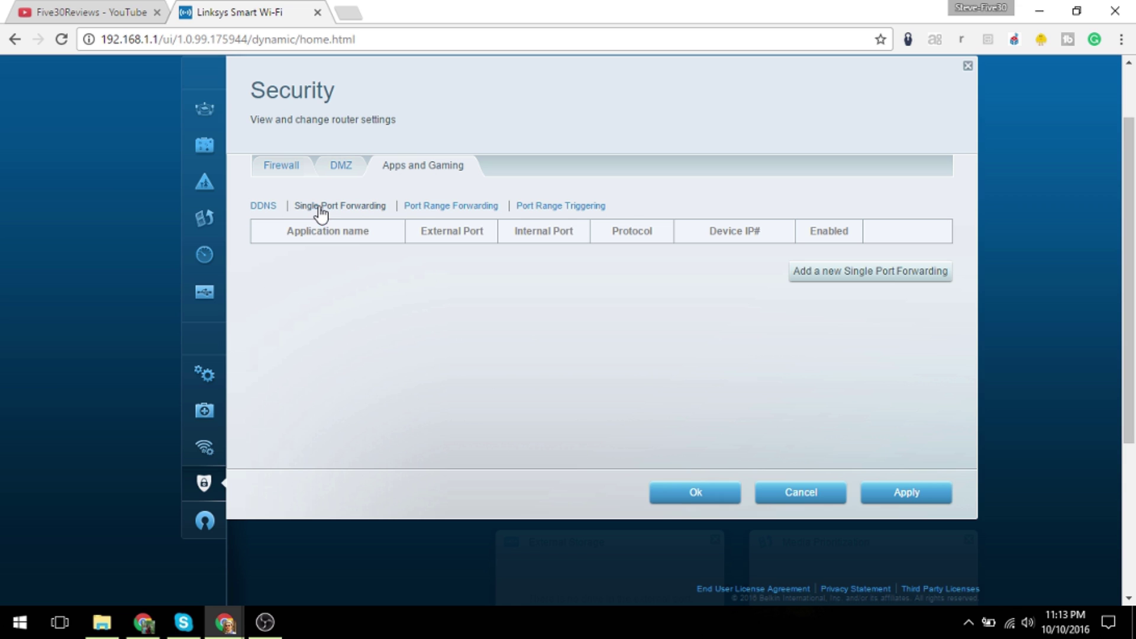
click(429, 209)
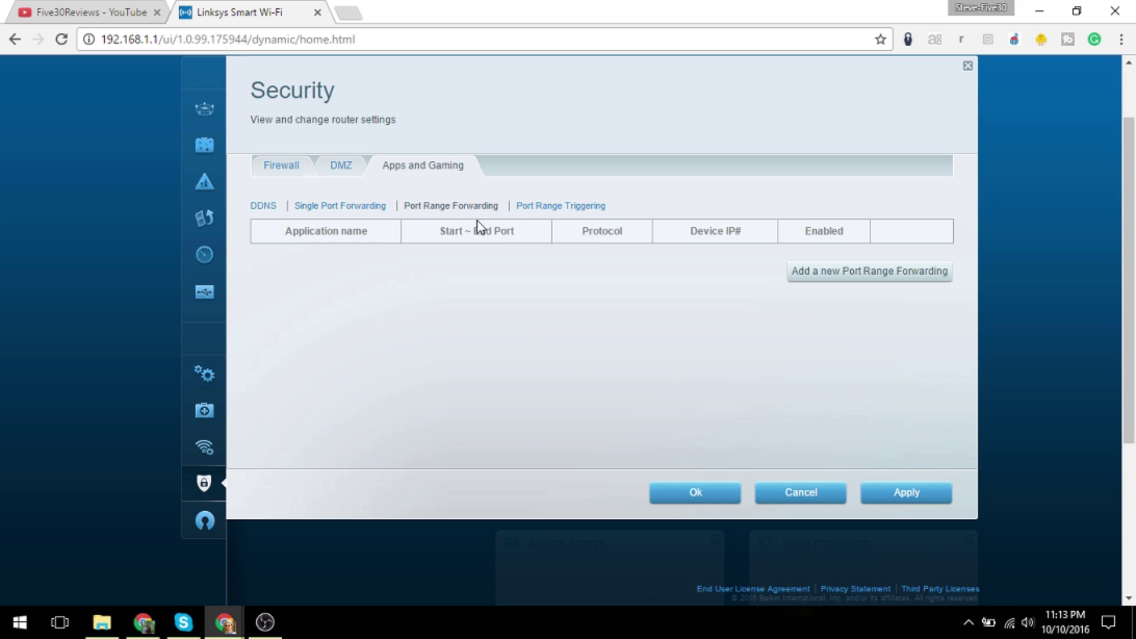
click(535, 209)
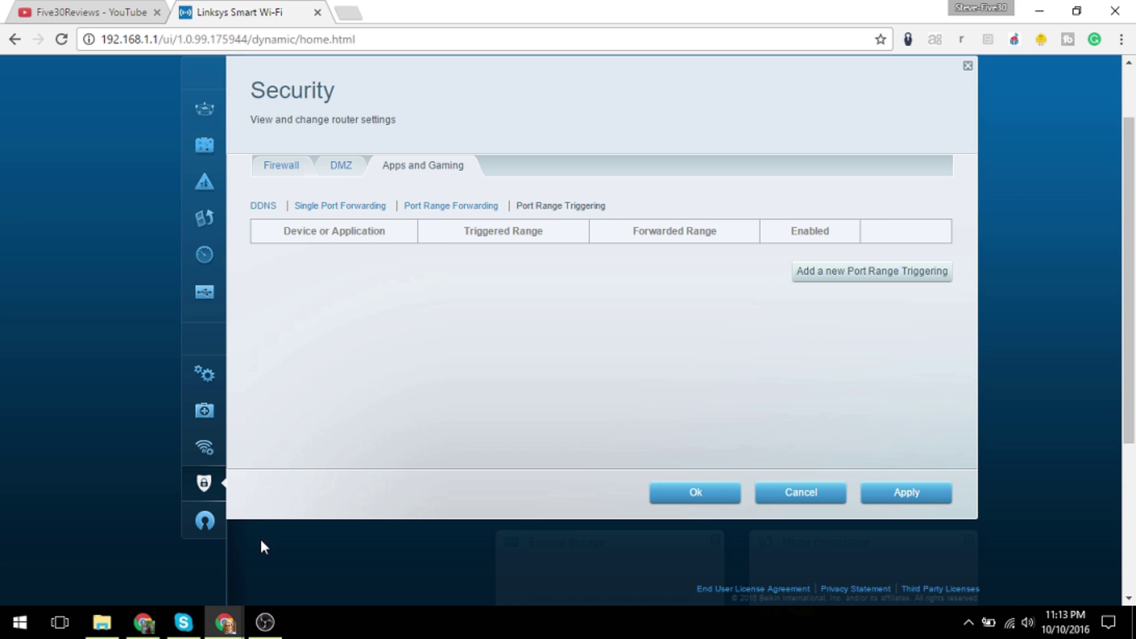
click(204, 520)
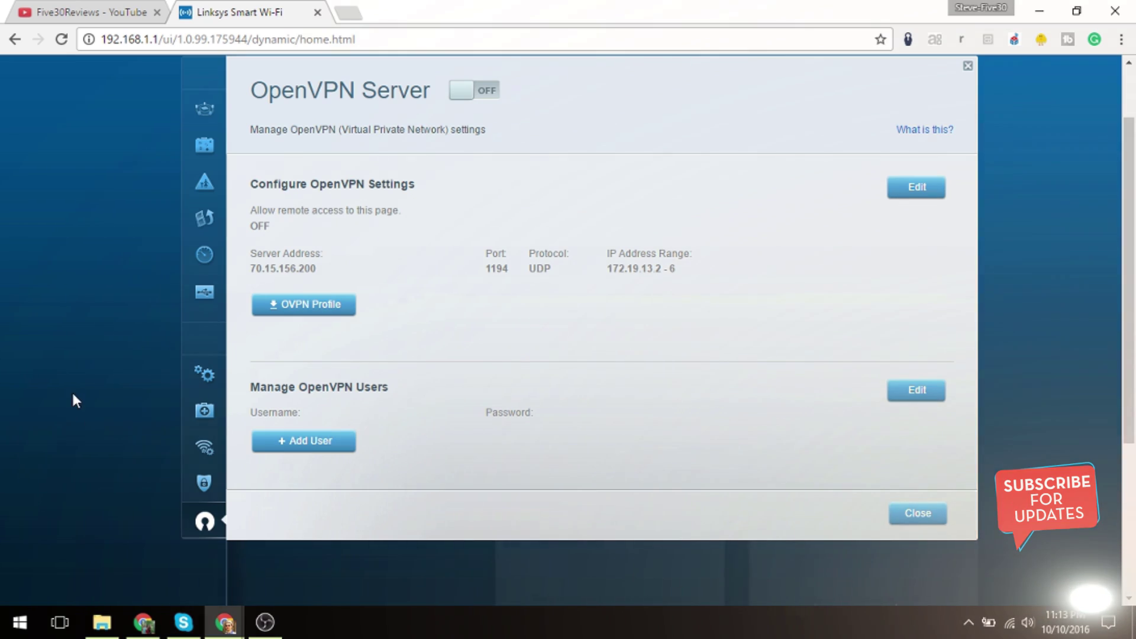
Close the OpenVPN Server settings to get back to the router dashboard
click(916, 513)
scroll(114, 285, up, 2)
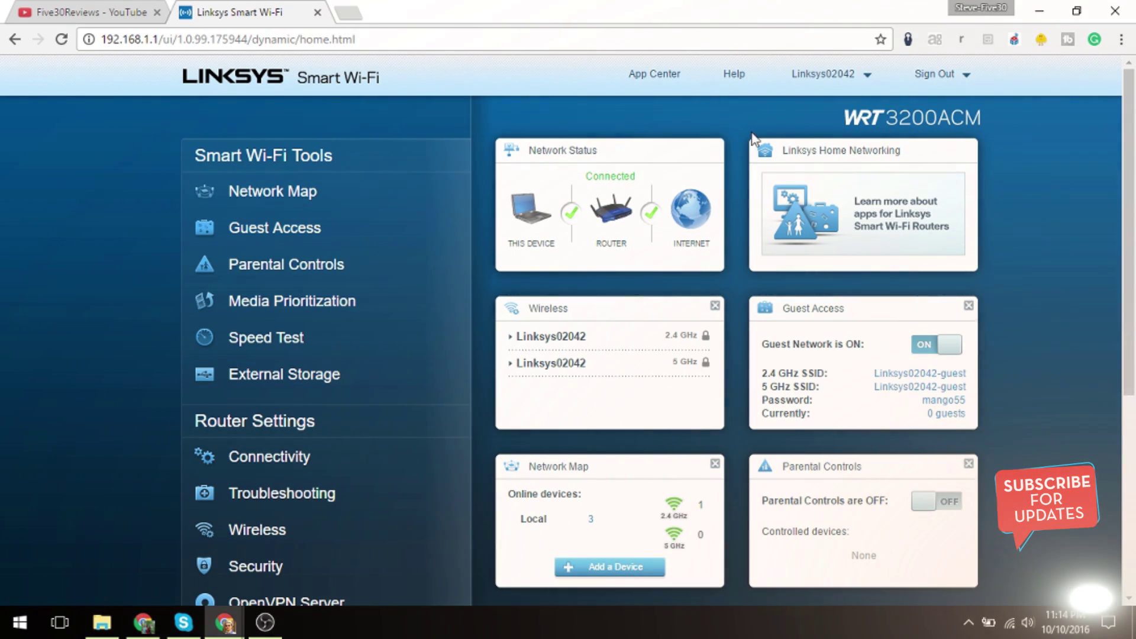
mouse_move(822, 87)
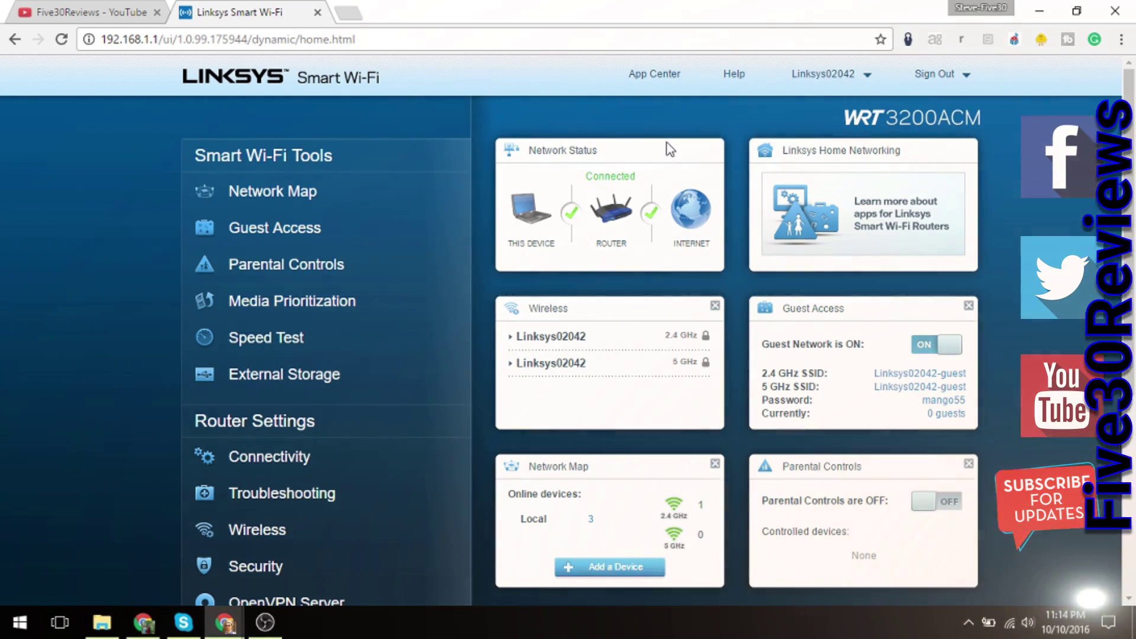
Start adding a new device from the dashboard, which shows three local devices and guest access on
scroll(668, 148, down, 3)
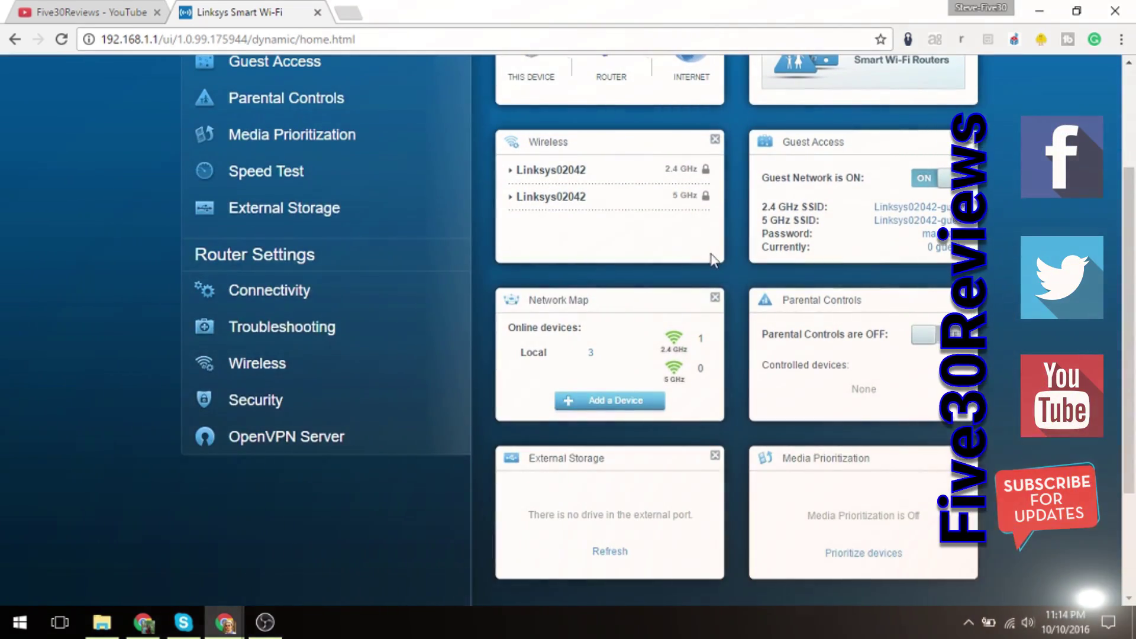
scroll(705, 245, down, 3)
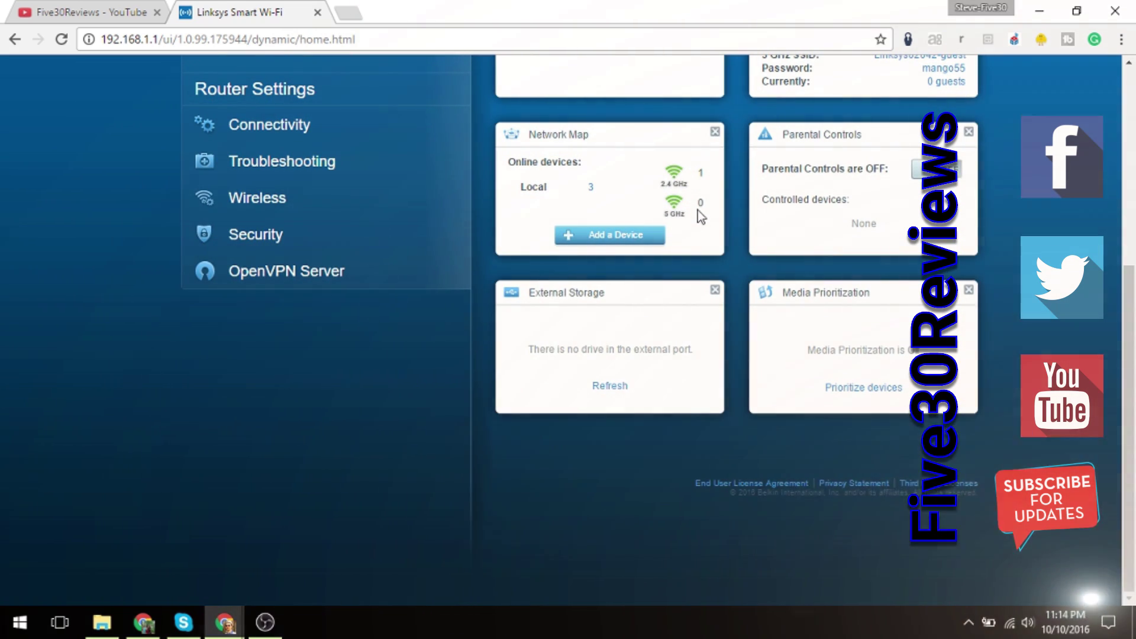
click(654, 232)
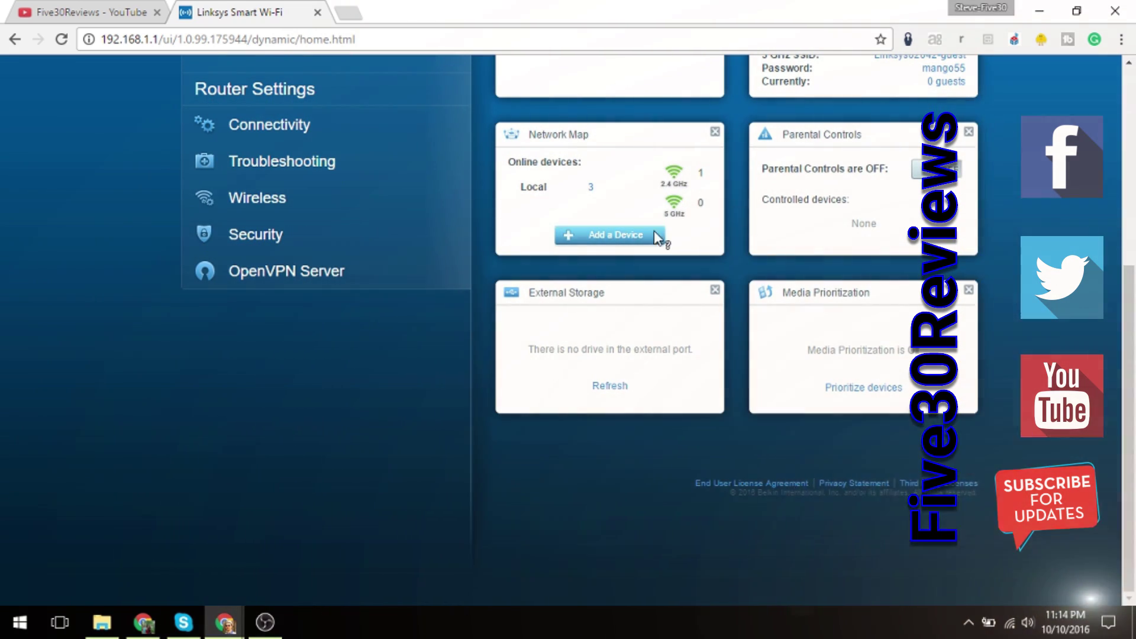